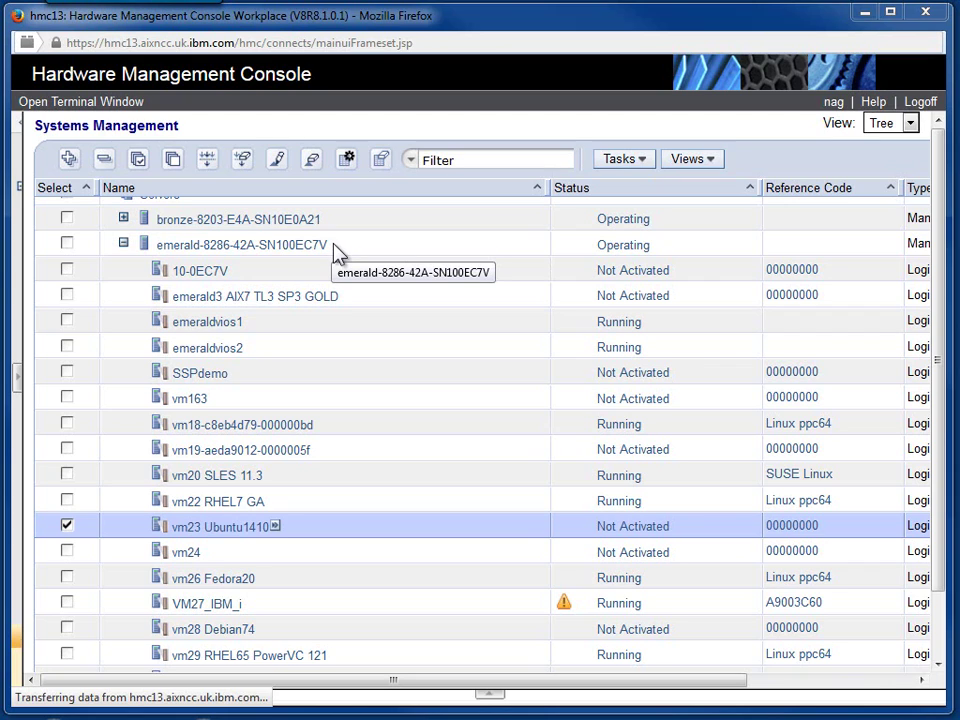
Activate partition vm23 Ubuntu1410 from its profile via Operations > Activate > Profile
click(275, 527)
mouse_move(345, 610)
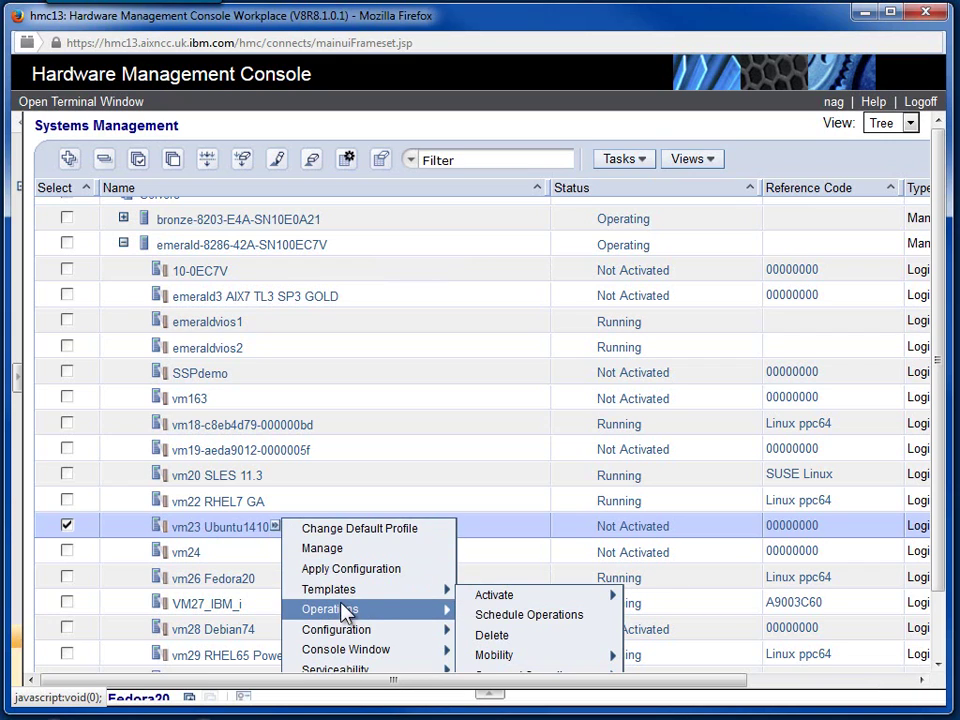
mouse_move(512, 603)
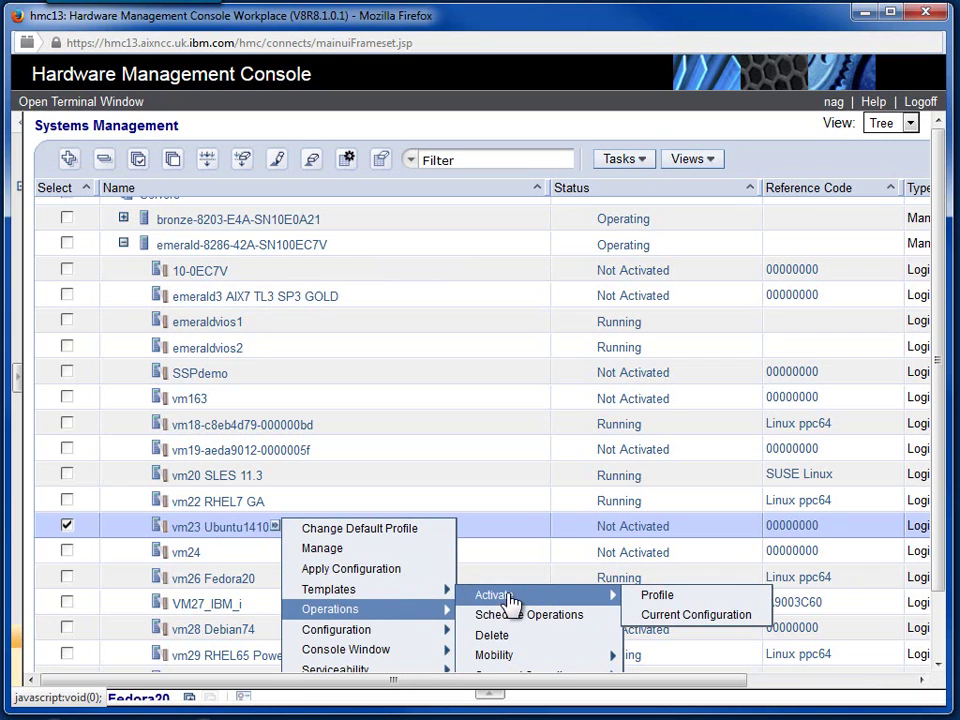
click(650, 596)
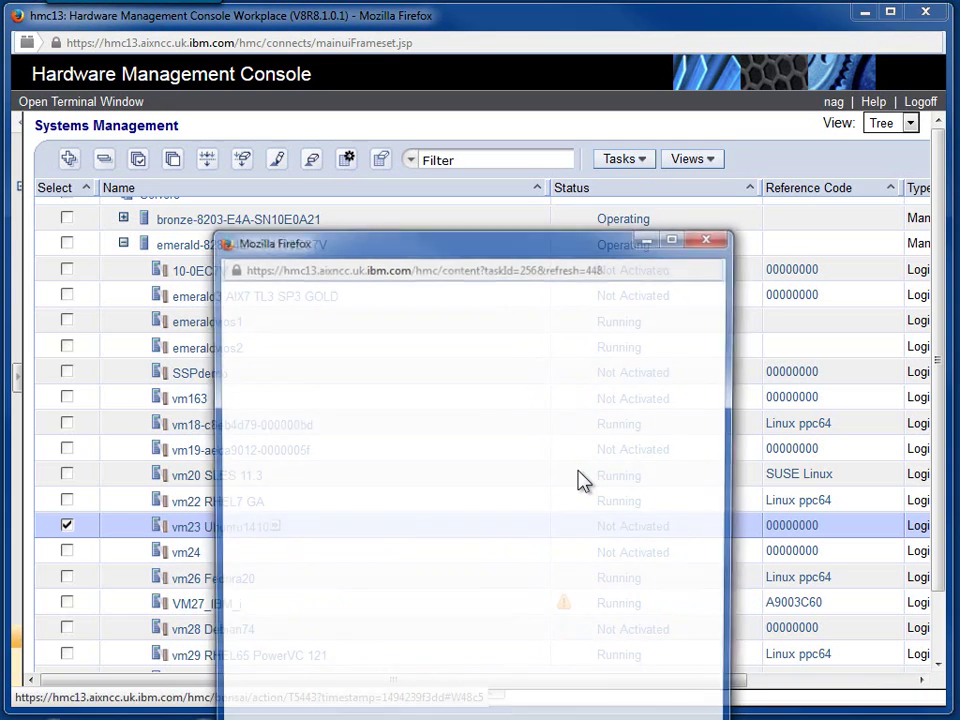
click(240, 557)
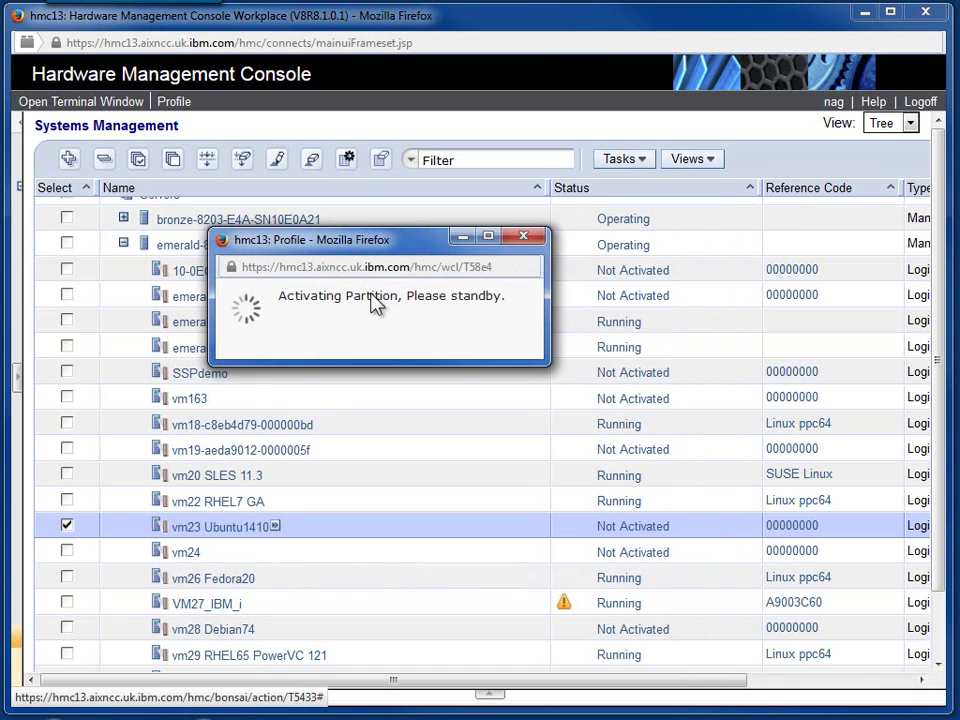
Bring the partition console forward, enter SMS and open Select Boot Options
click(862, 12)
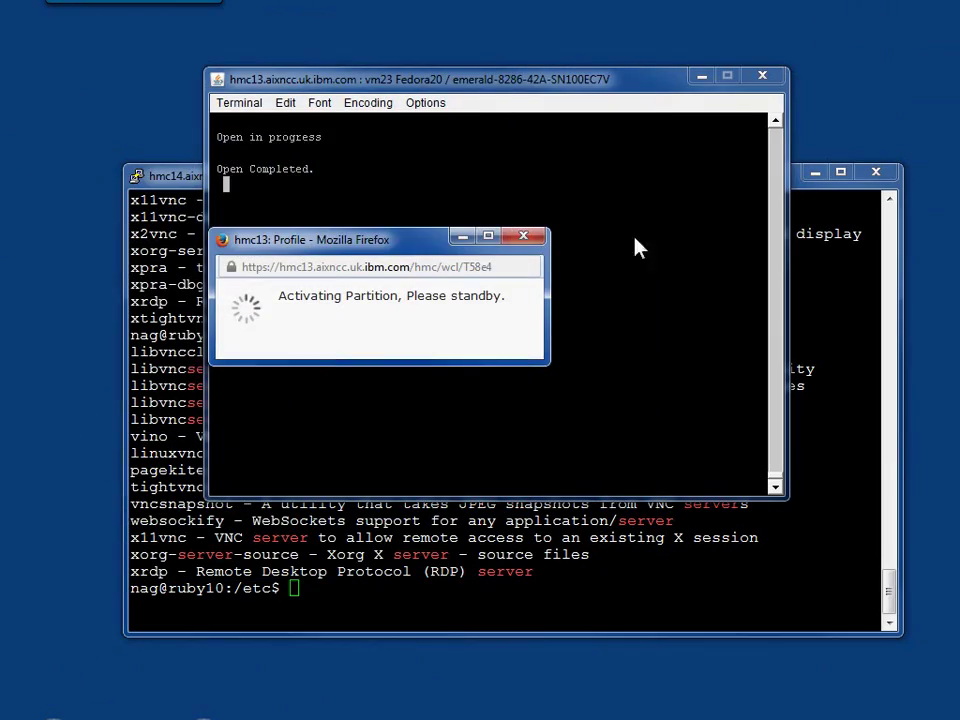
click(816, 190)
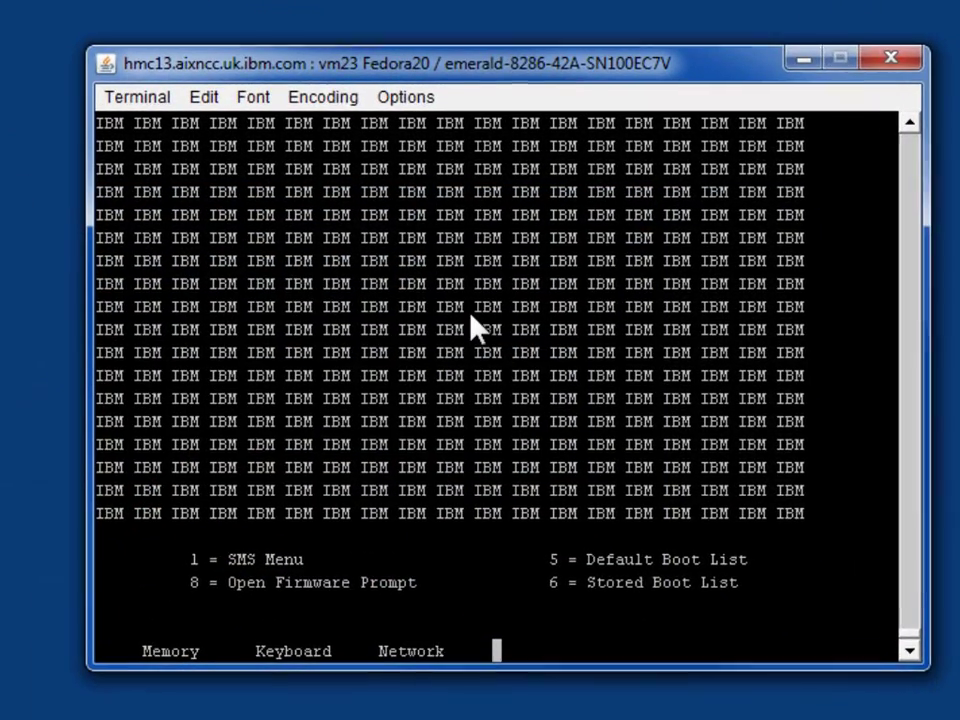
key(1)
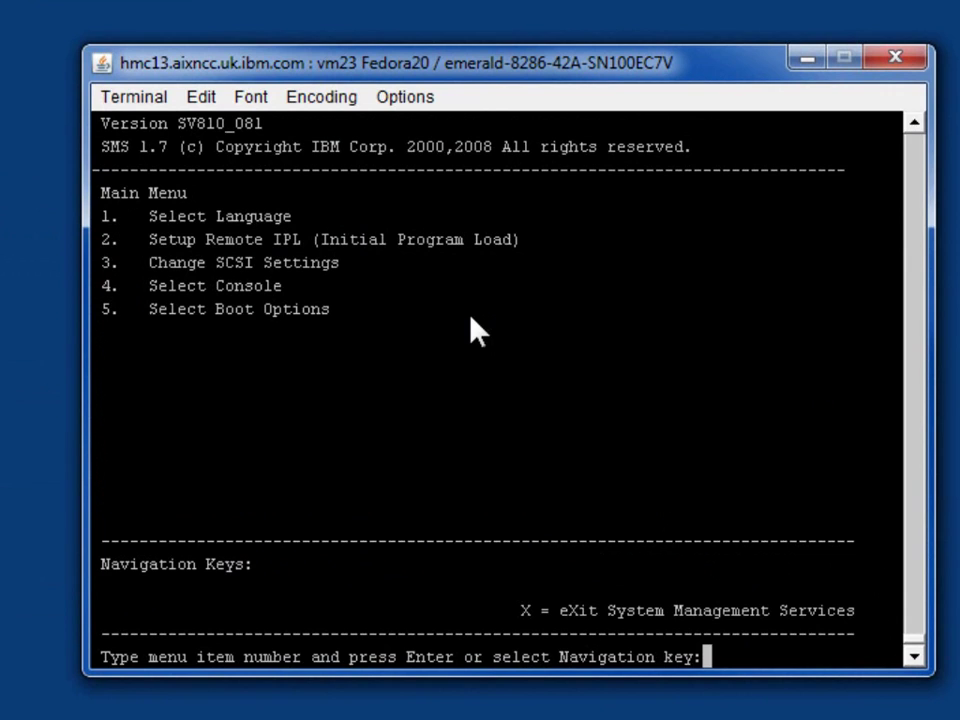
text(5)
key(Return)
List all devices, pick the SCSI CD-ROM, choose Normal Mode Boot and confirm leaving SMS
text(1)
key(Return)
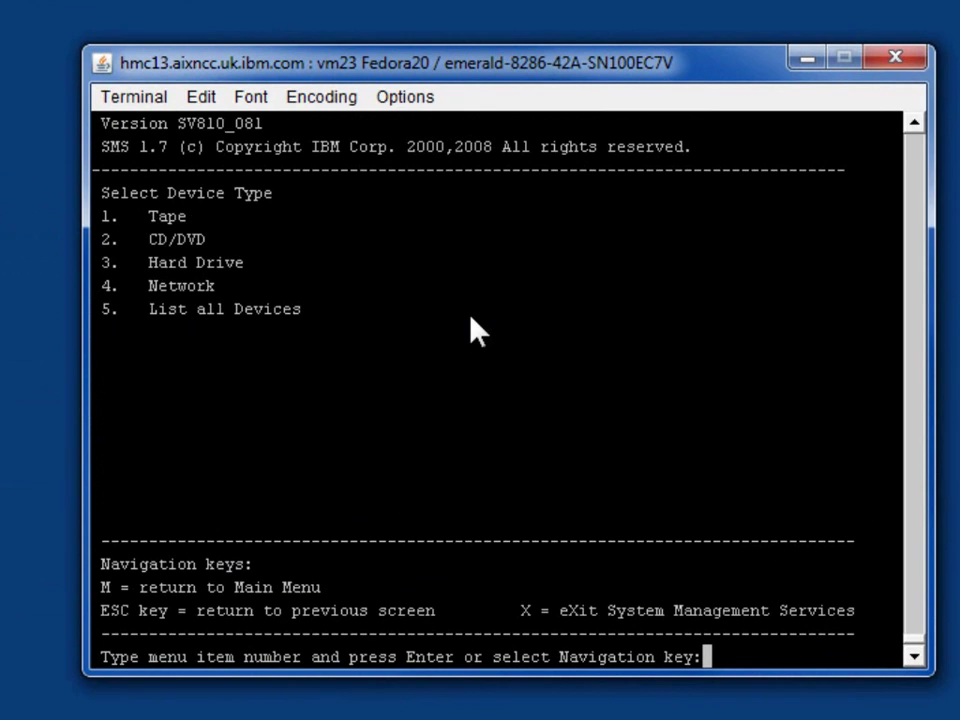
text(5)
key(Return)
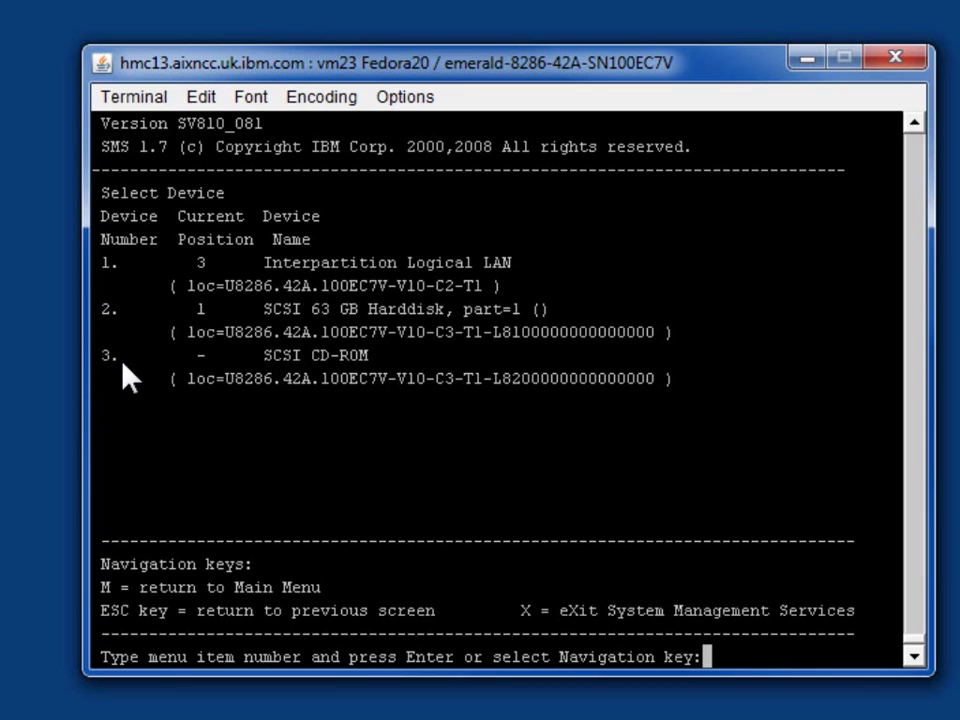
text(3)
key(Return)
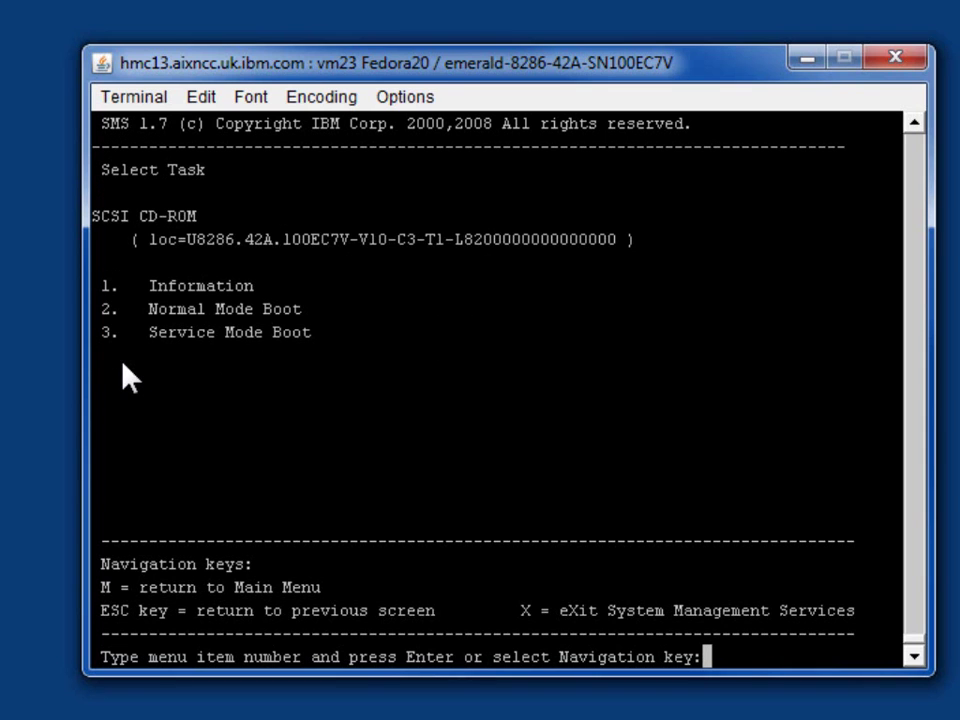
text(2)
key(Return)
text(1)
key(Return)
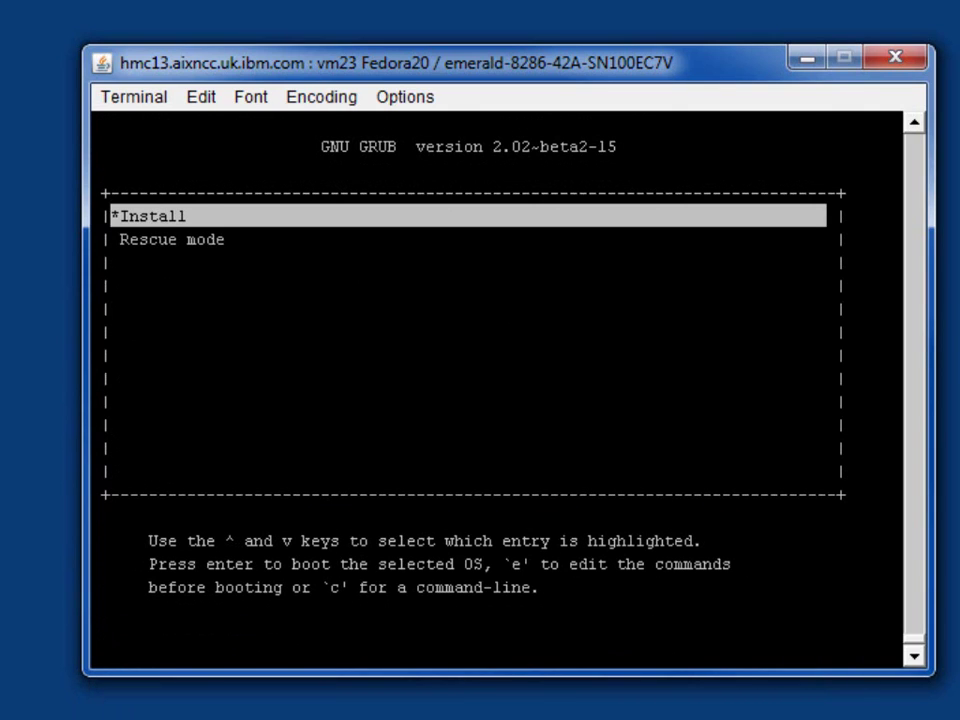
Inspect the GRUB Install entry's boot commands, then boot Install unchanged
key(e)
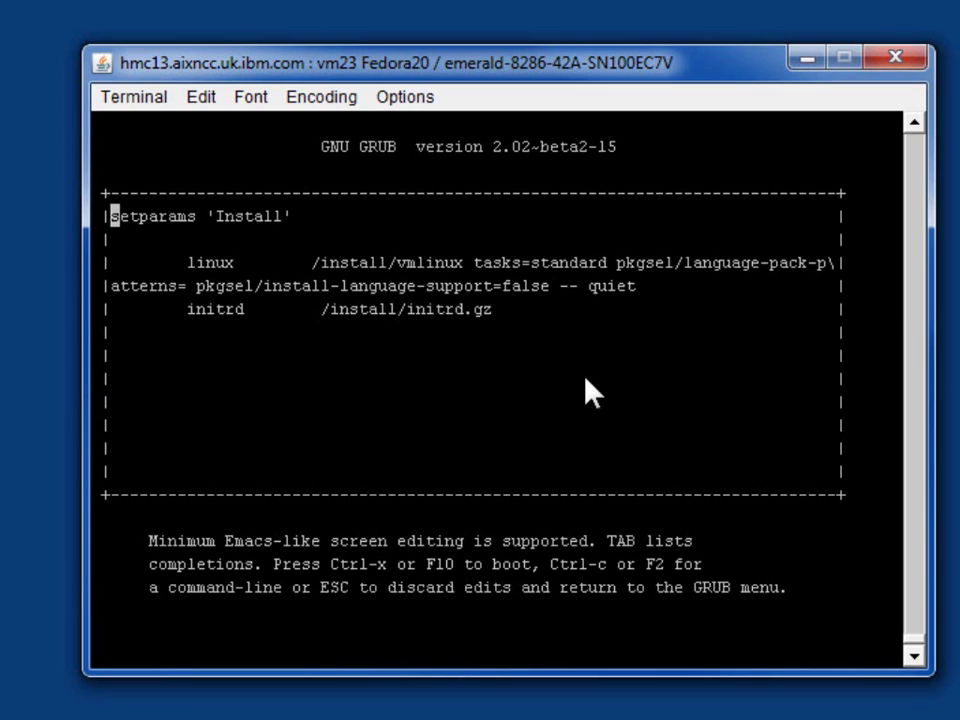
key(Escape)
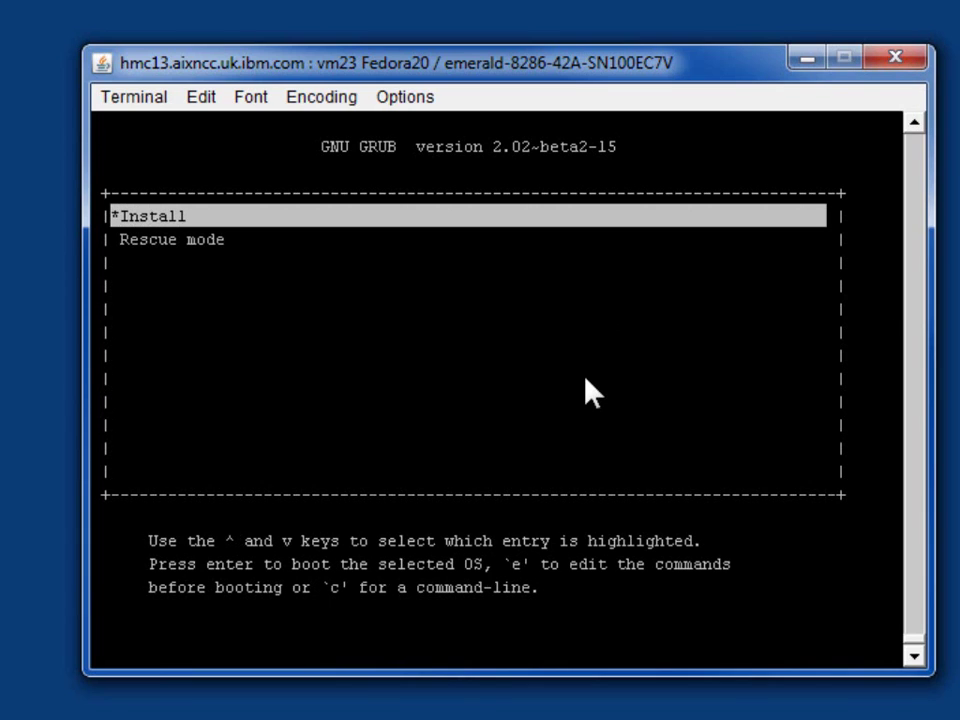
key(Return)
key(Return)
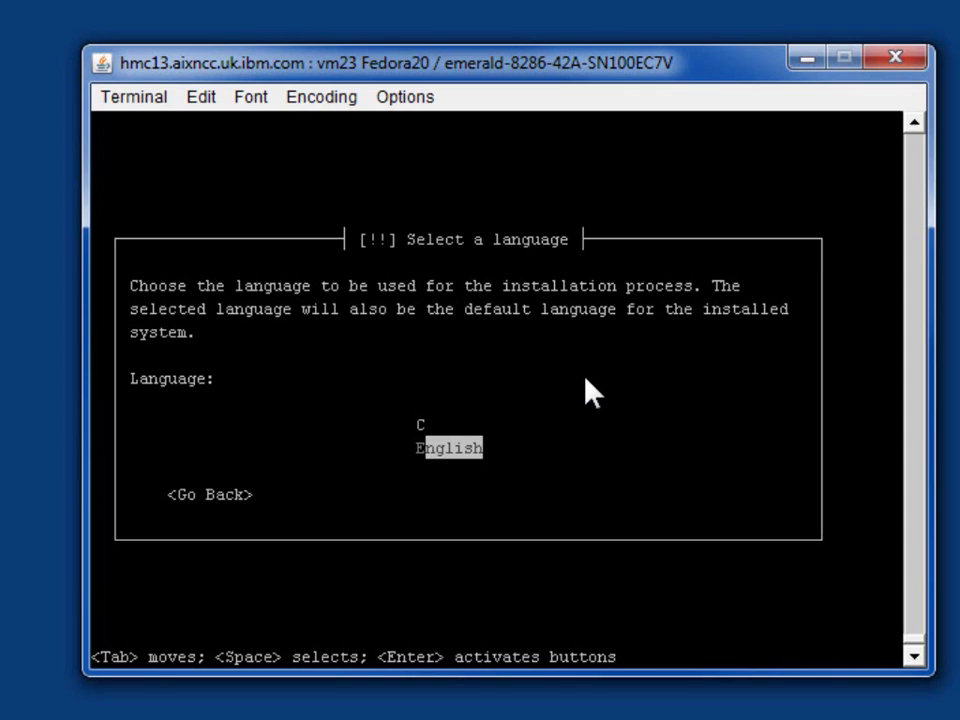
Choose English as the installer language and United Kingdom as the location
key(Return)
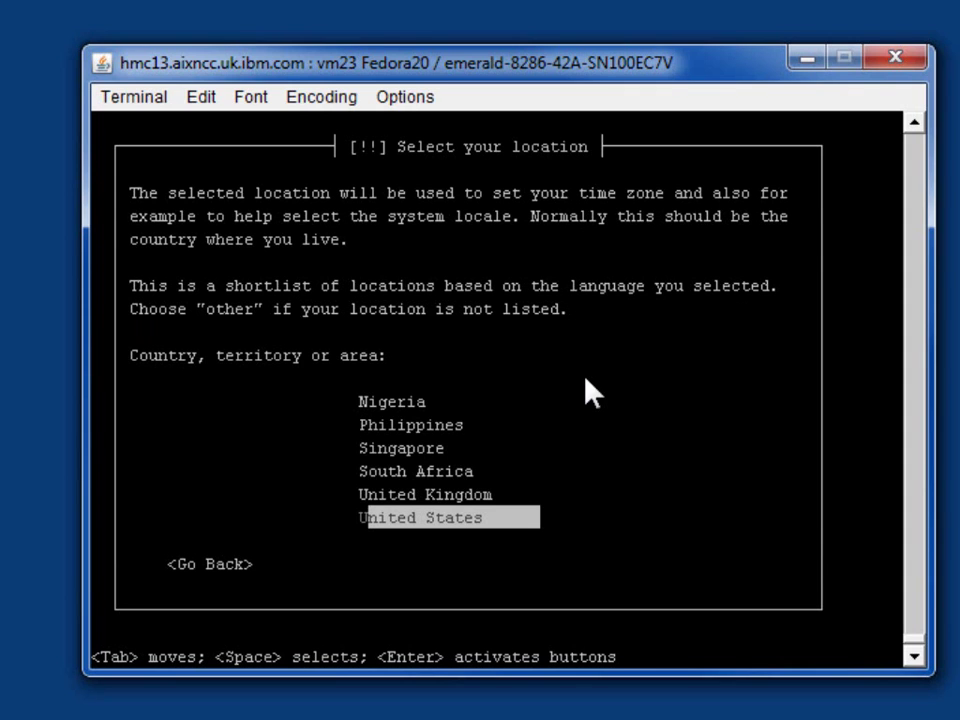
key(Up)
key(Return)
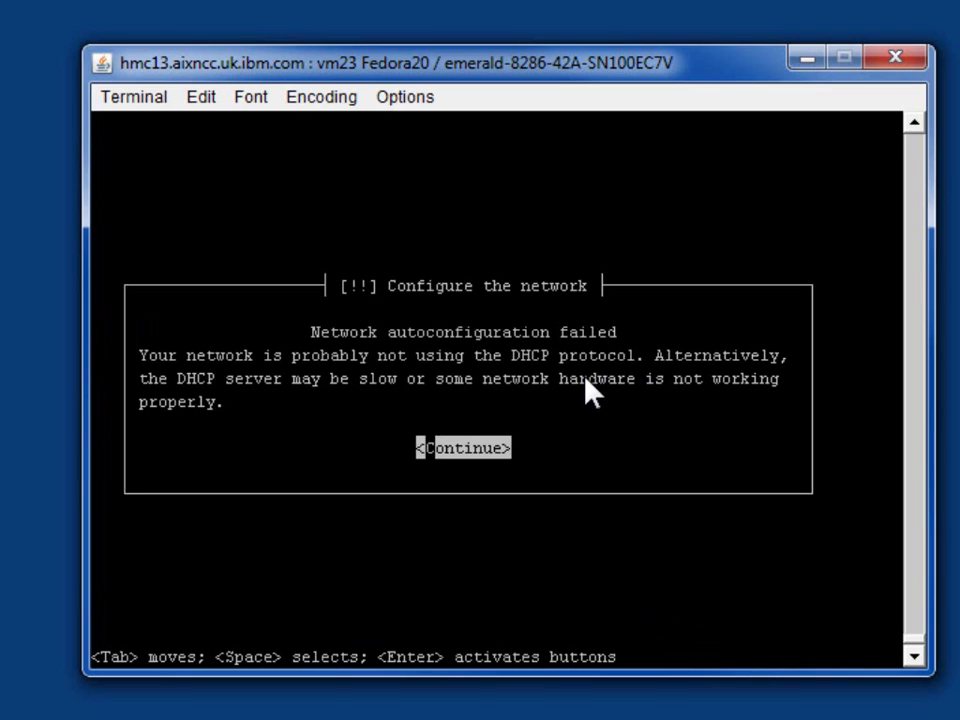
Configure the network manually with IP 9.137.62.20, netmask 255.255.255.0, gateway 9.137.62.1
key(Return)
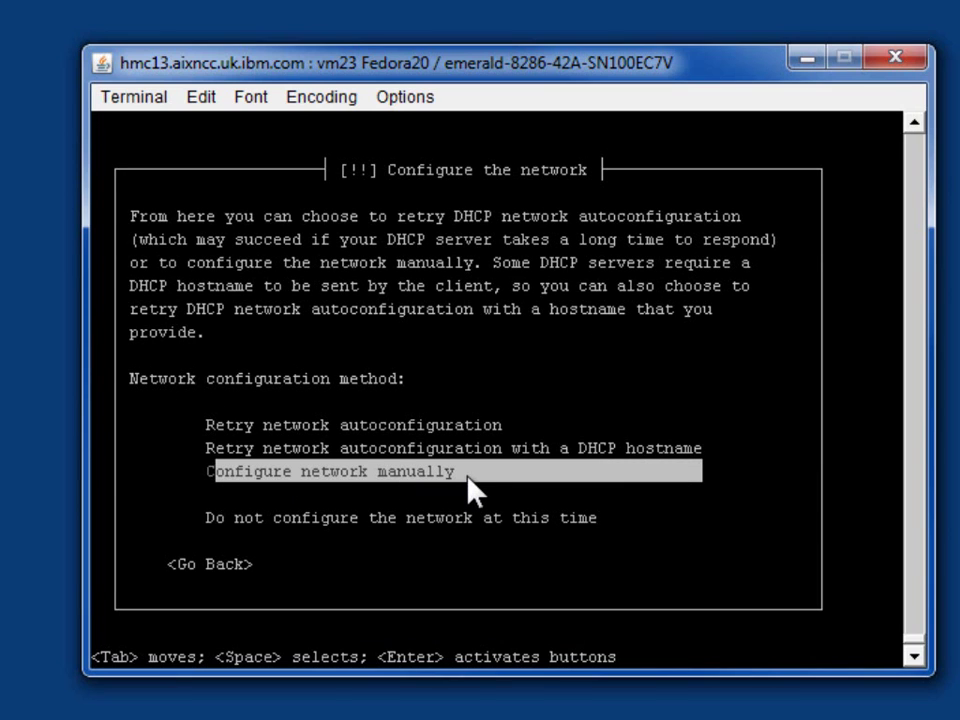
key(Return)
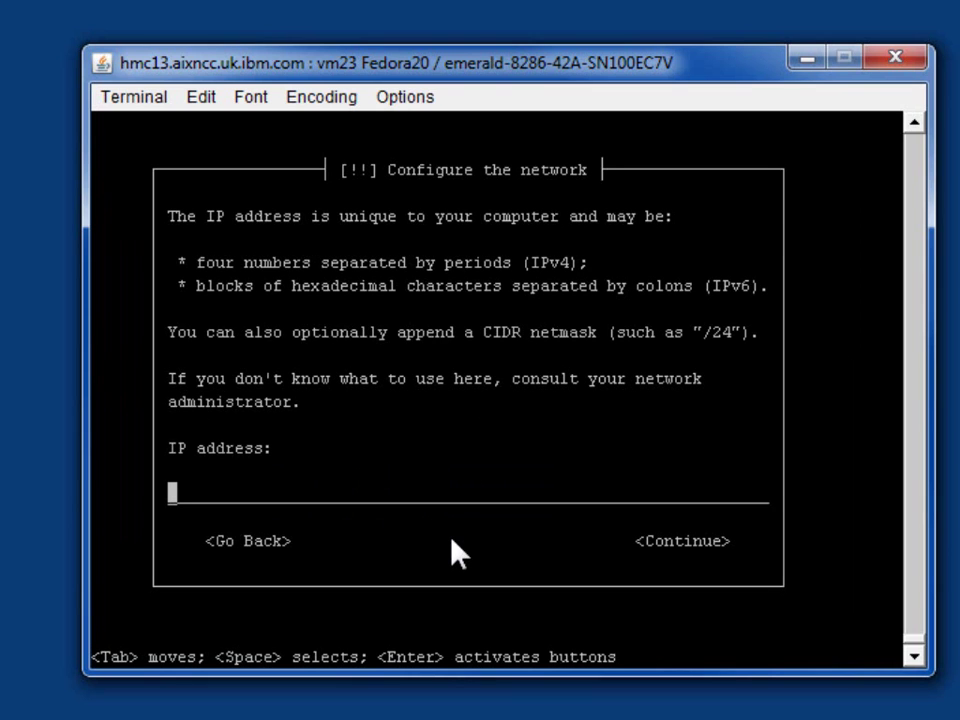
text(9.137.62.20)
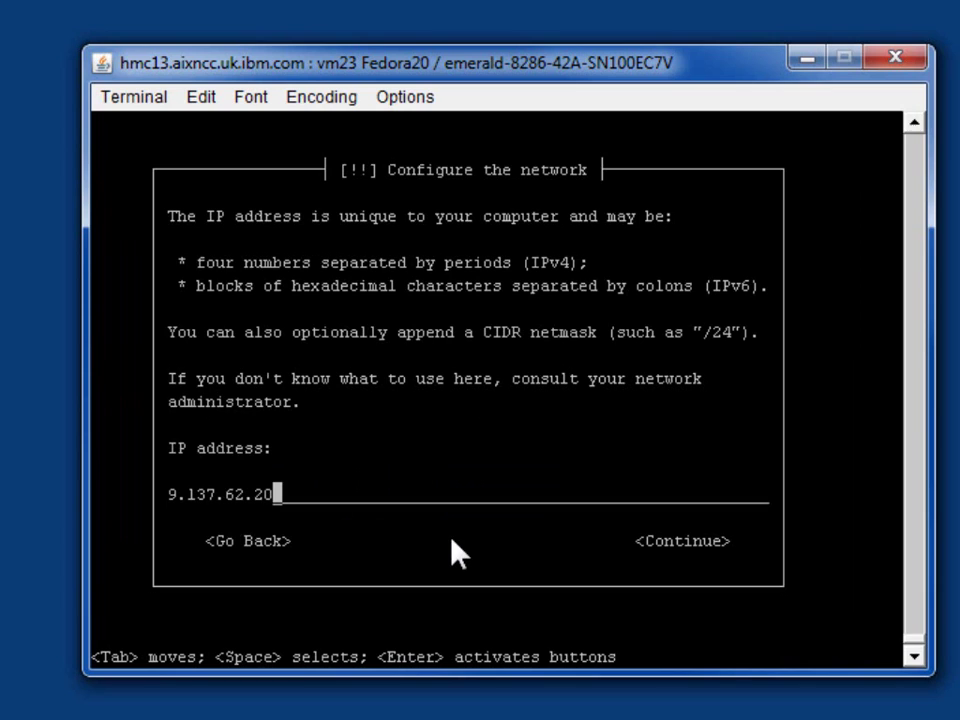
key(Return)
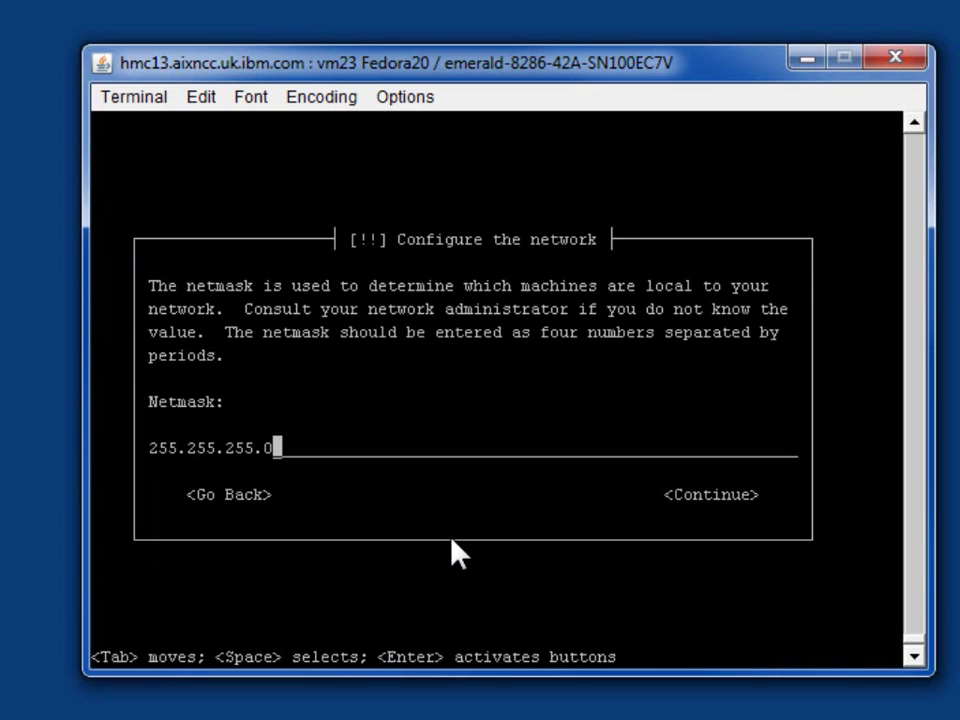
key(Return)
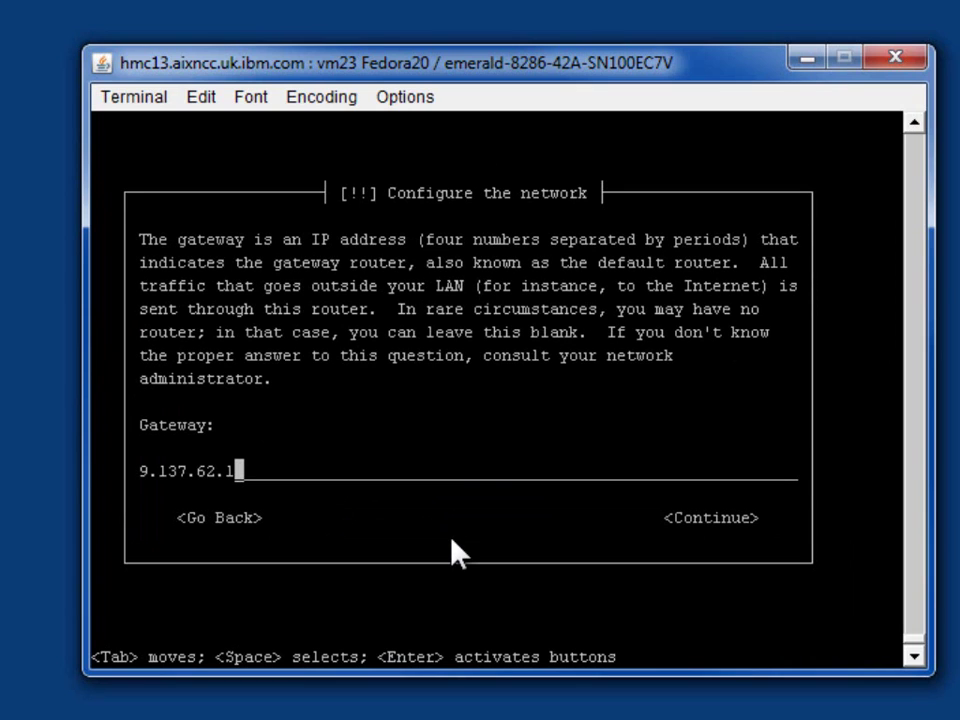
key(Return)
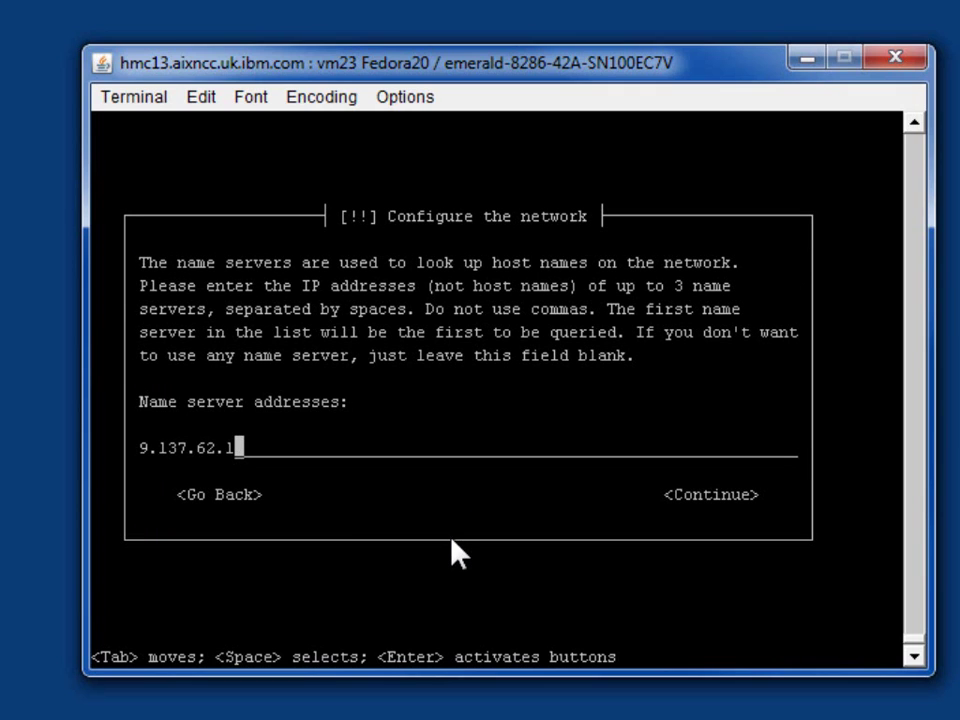
Set name server 9.137.62.2, keep hostname vm20 and domain aixncc.uk.ibm.com
key(BackSpace)
text(2)
key(Return)
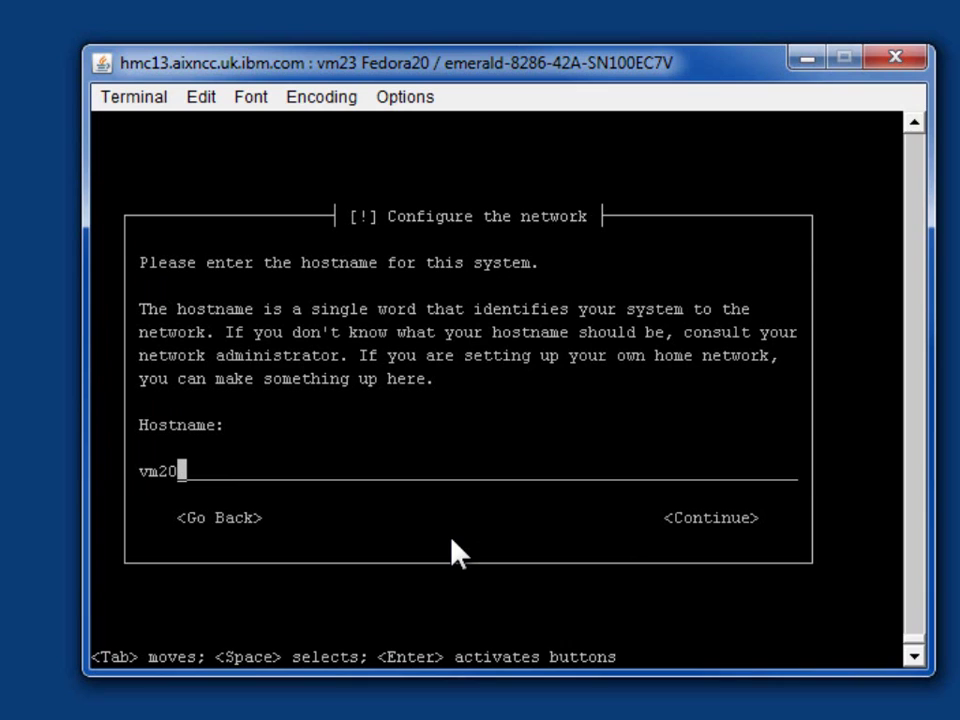
key(Return)
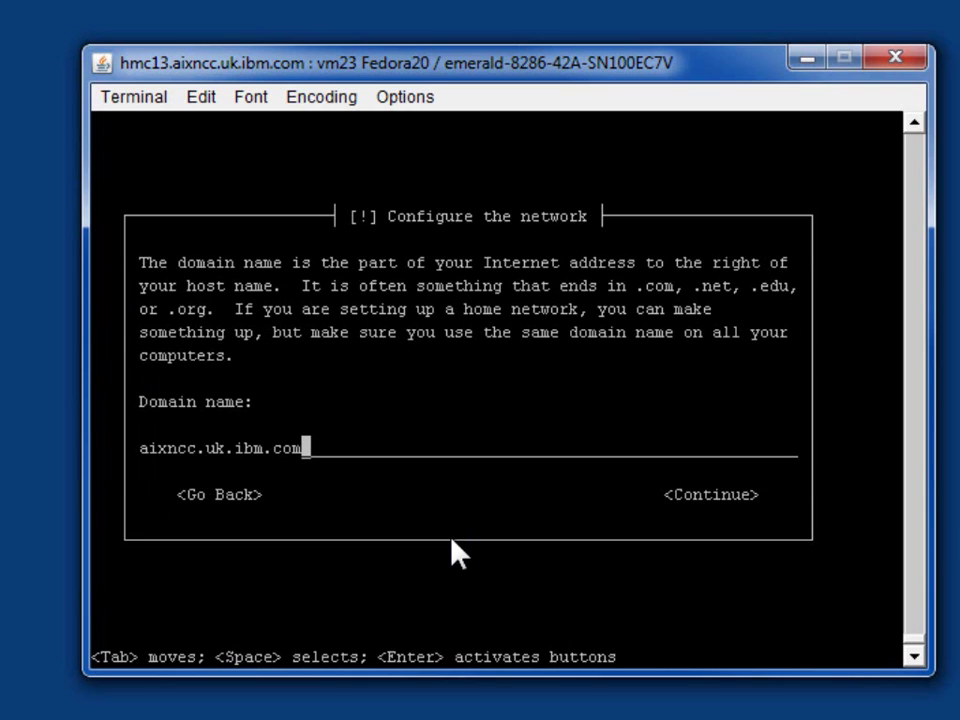
key(Return)
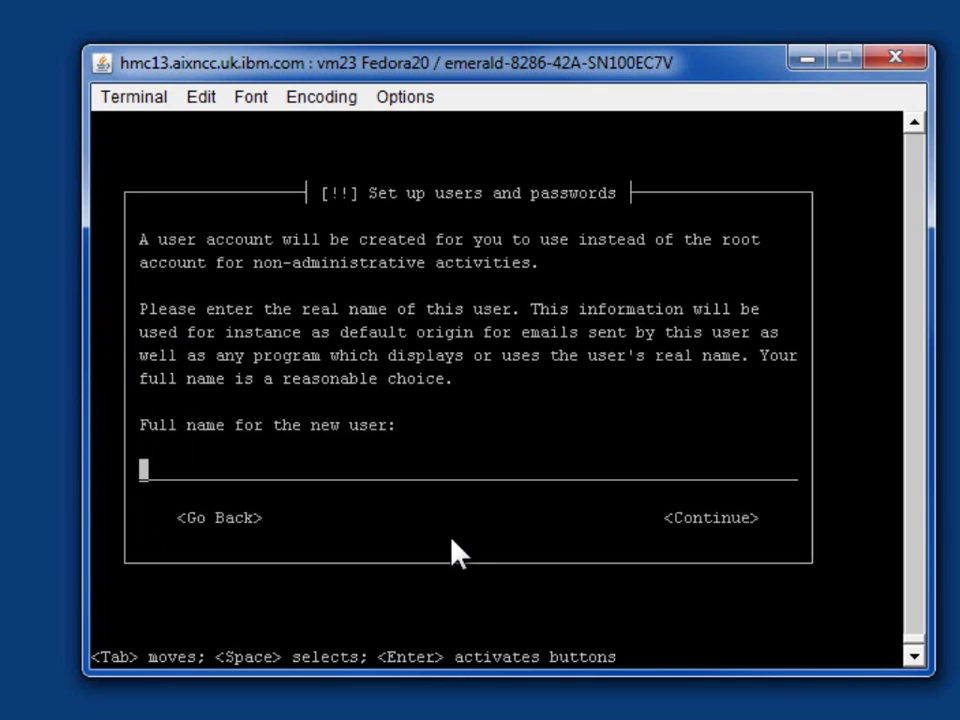
Enter the new user's full name and replace the suggested username with a chosen one
text(Nigel G)
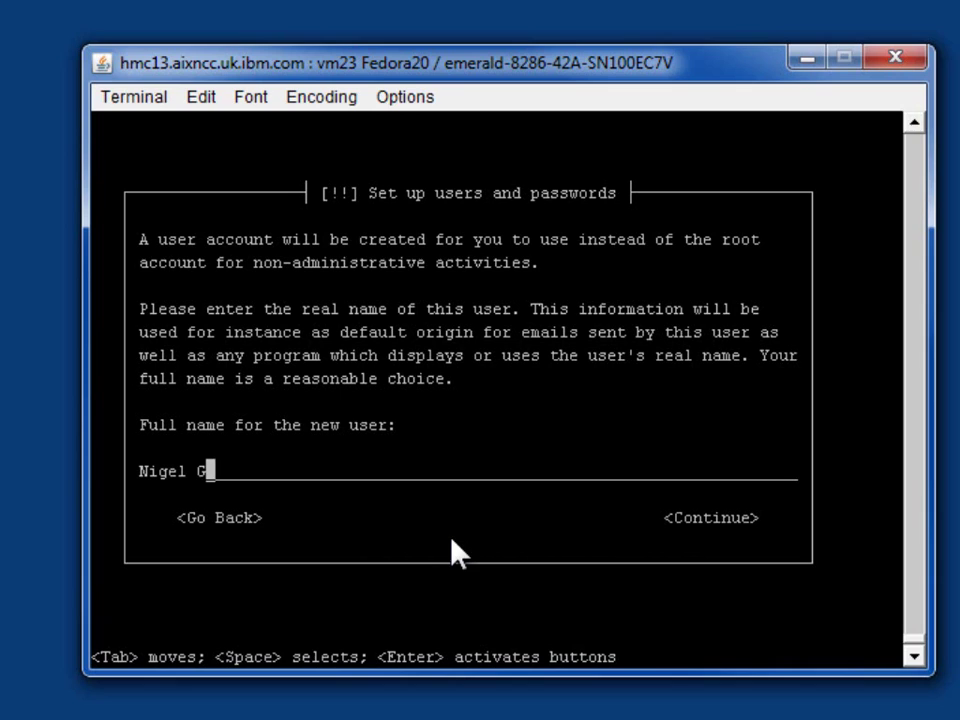
text(riffiths)
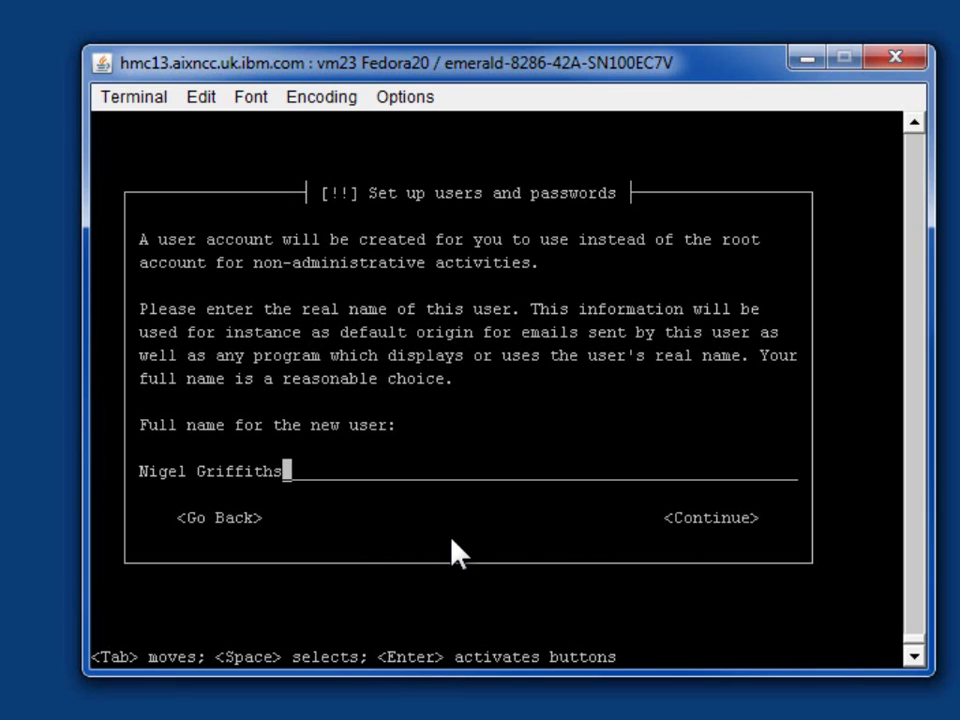
key(Return)
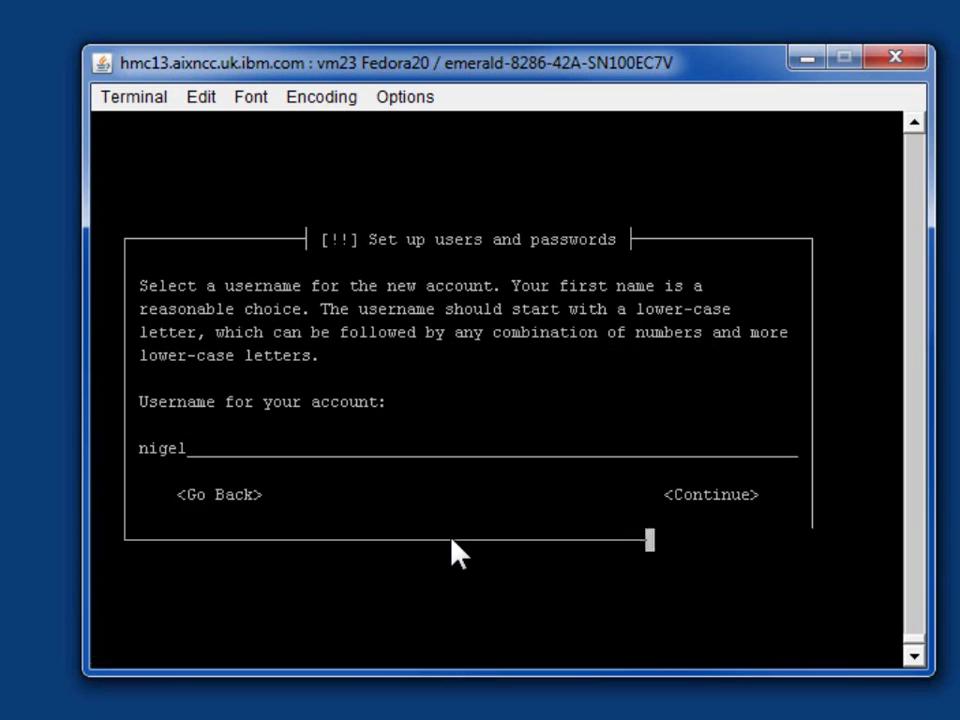
key(BackSpace)
key(BackSpace)
key(BackSpace)
key(BackSpace)
key(BackSpace)
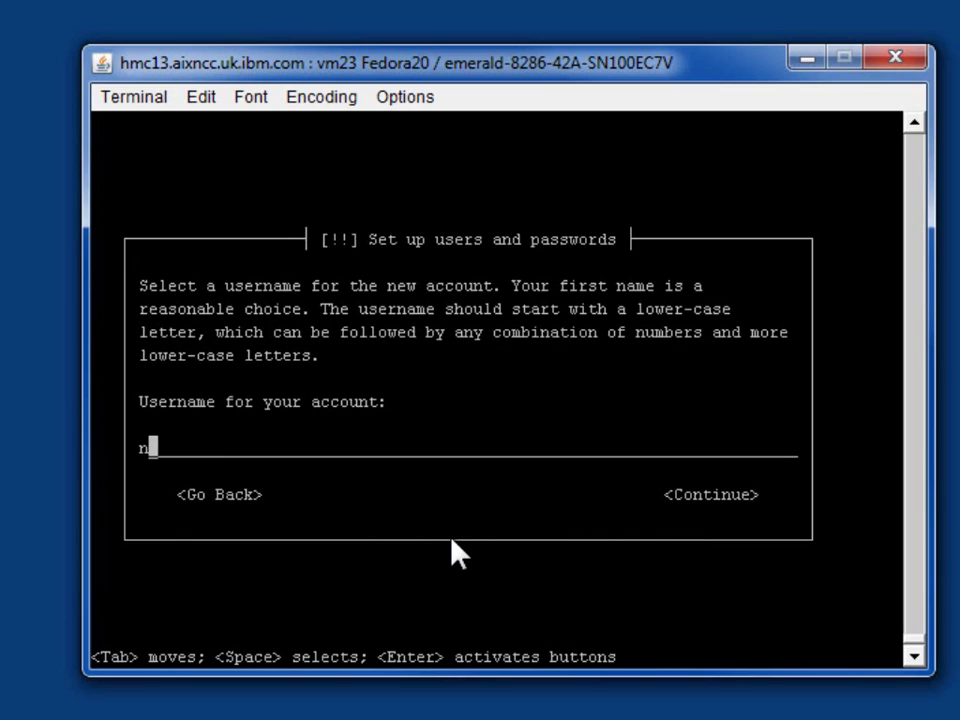
text(nag)
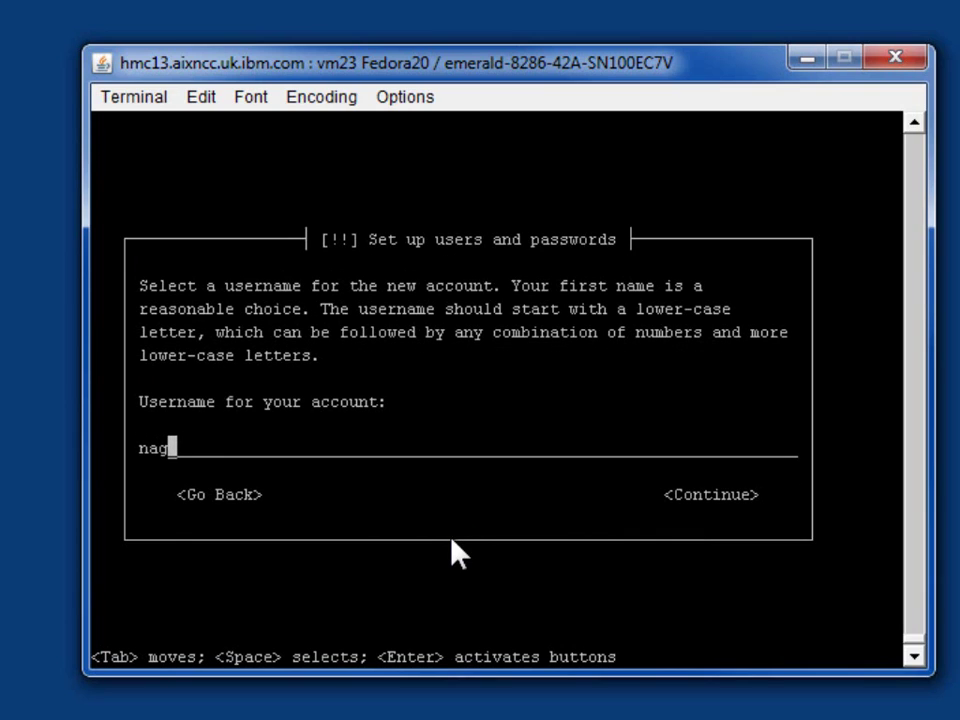
key(Return)
Set and verify the user password, accept it as weak, and decline home-directory encryption
text(******)
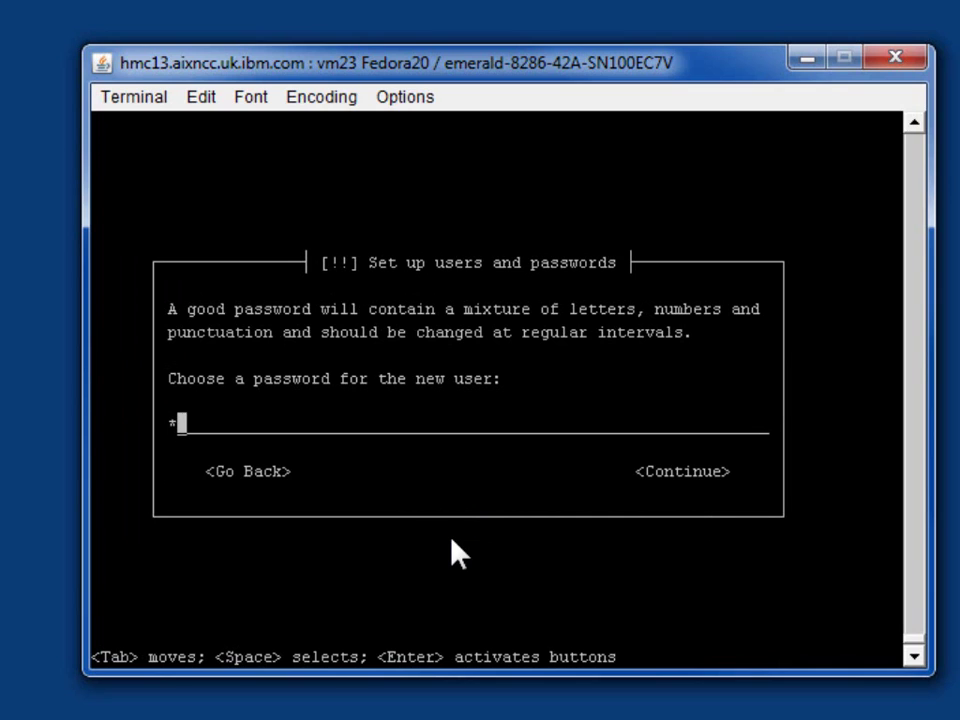
key(Return)
text(******)
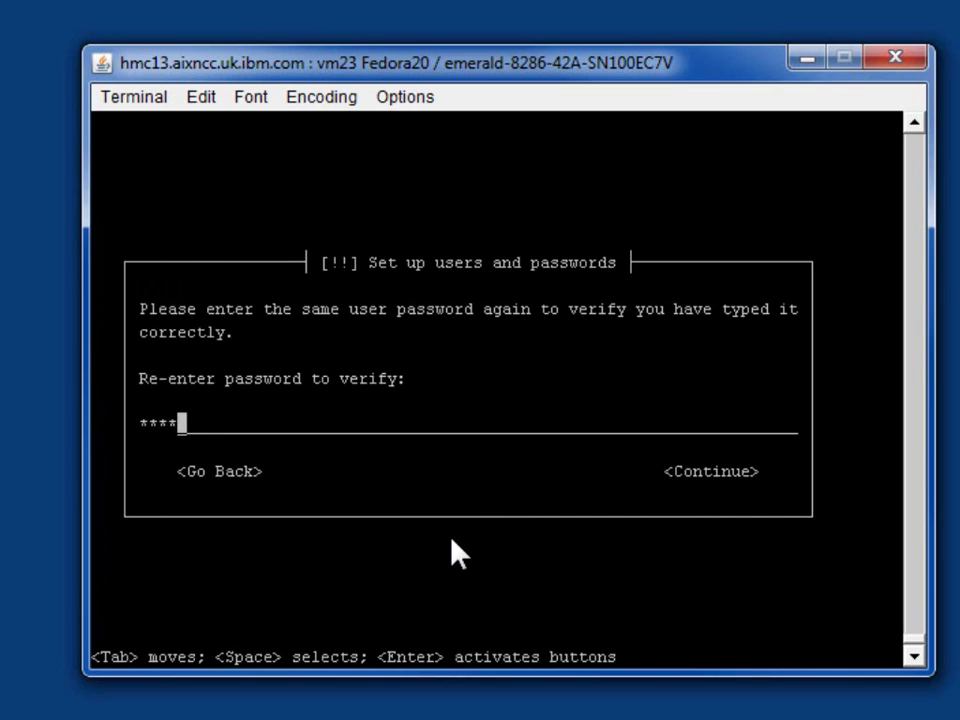
key(Return)
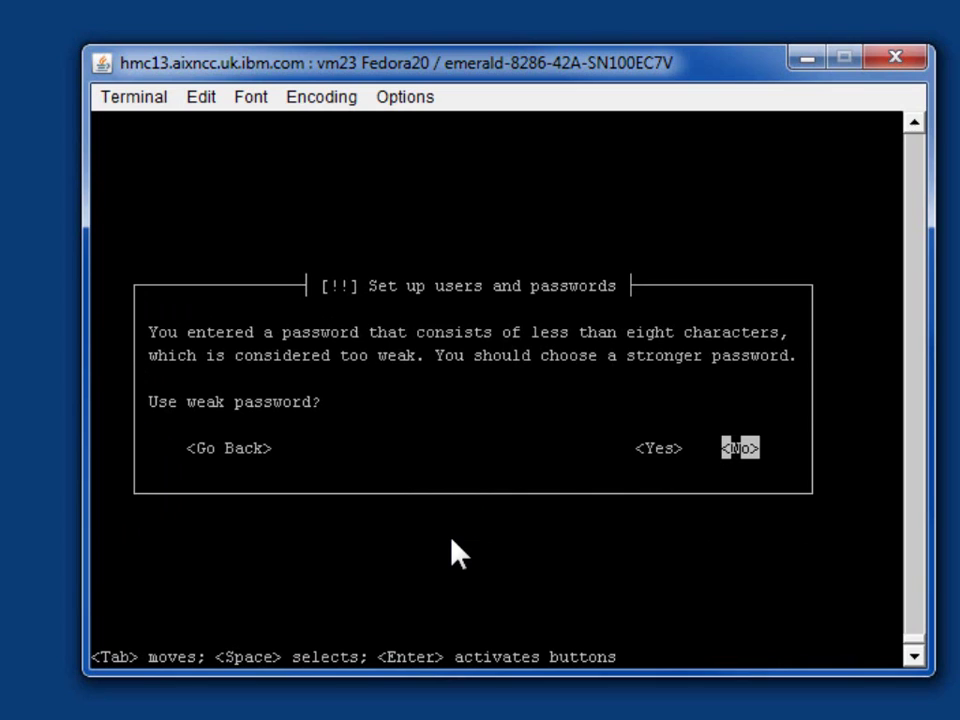
key(Tab)
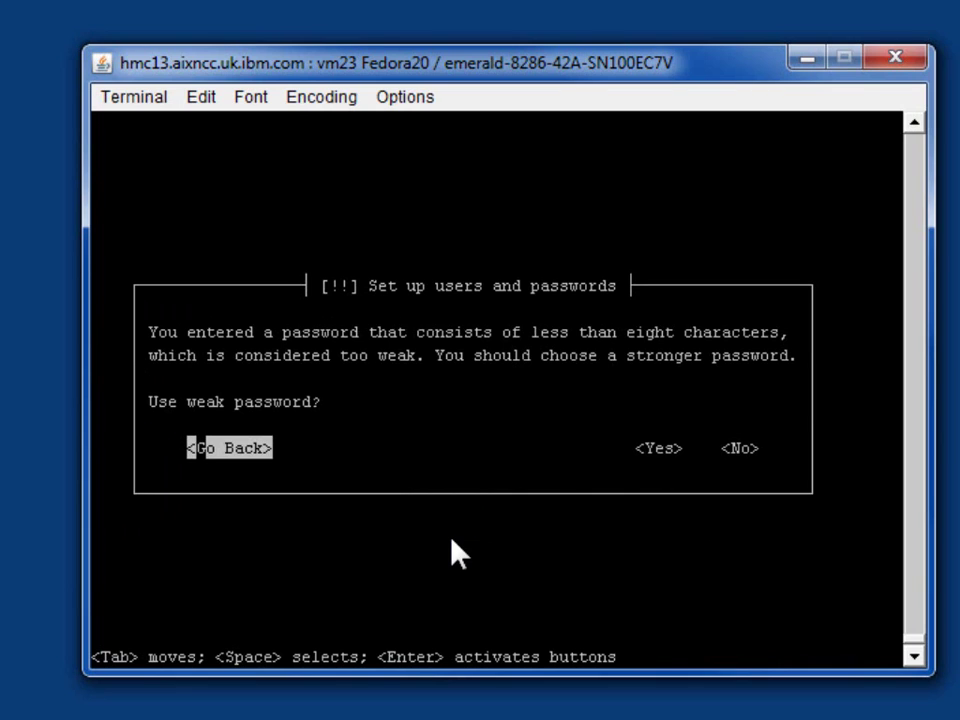
key(Tab)
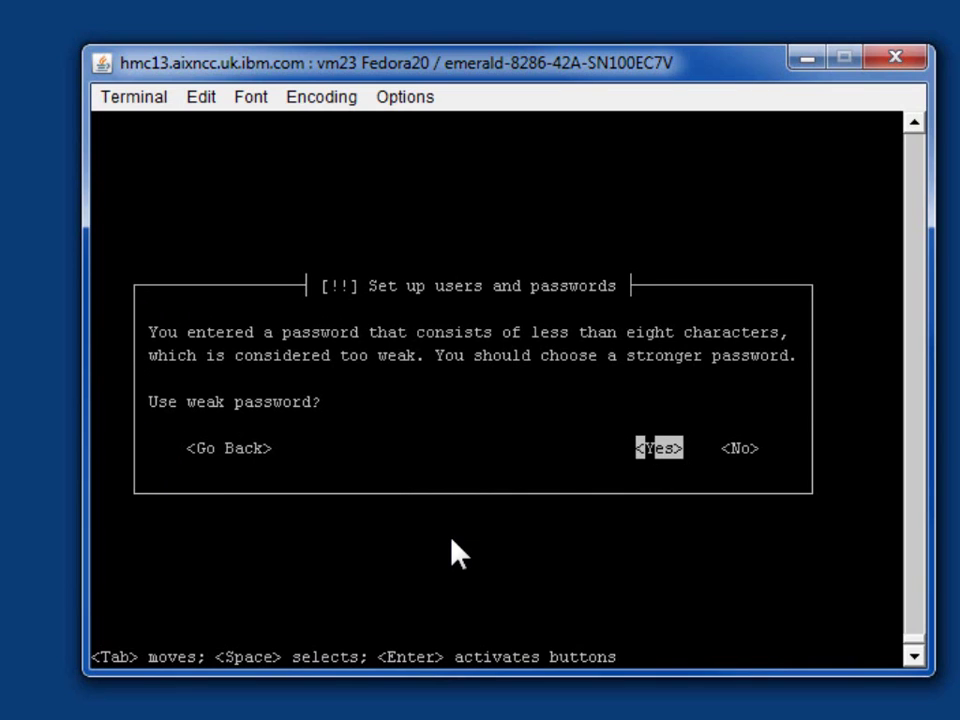
key(Return)
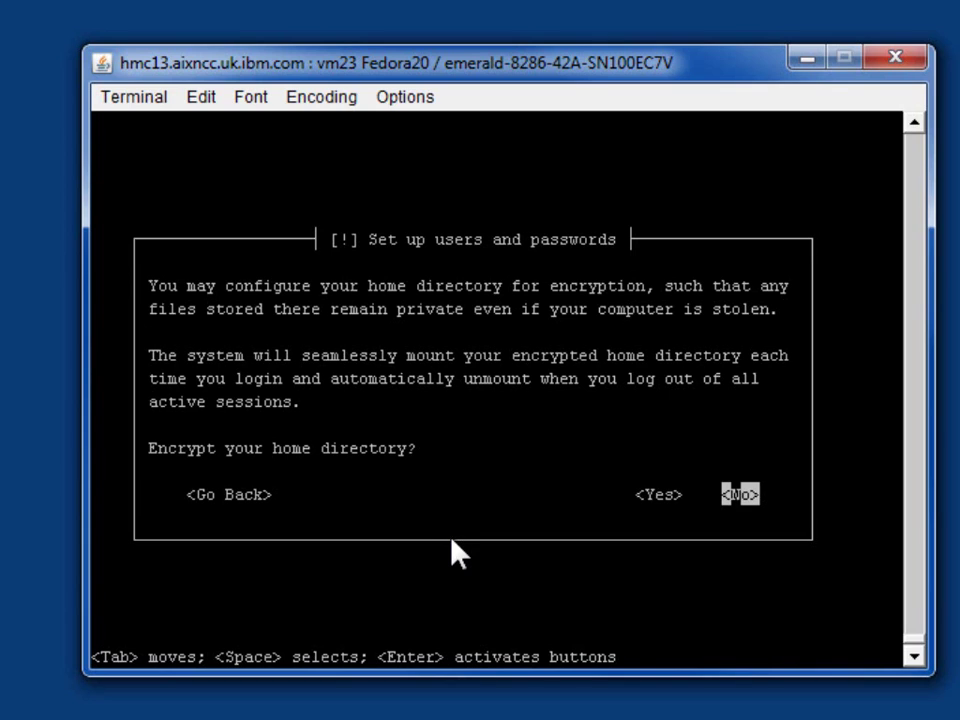
key(Return)
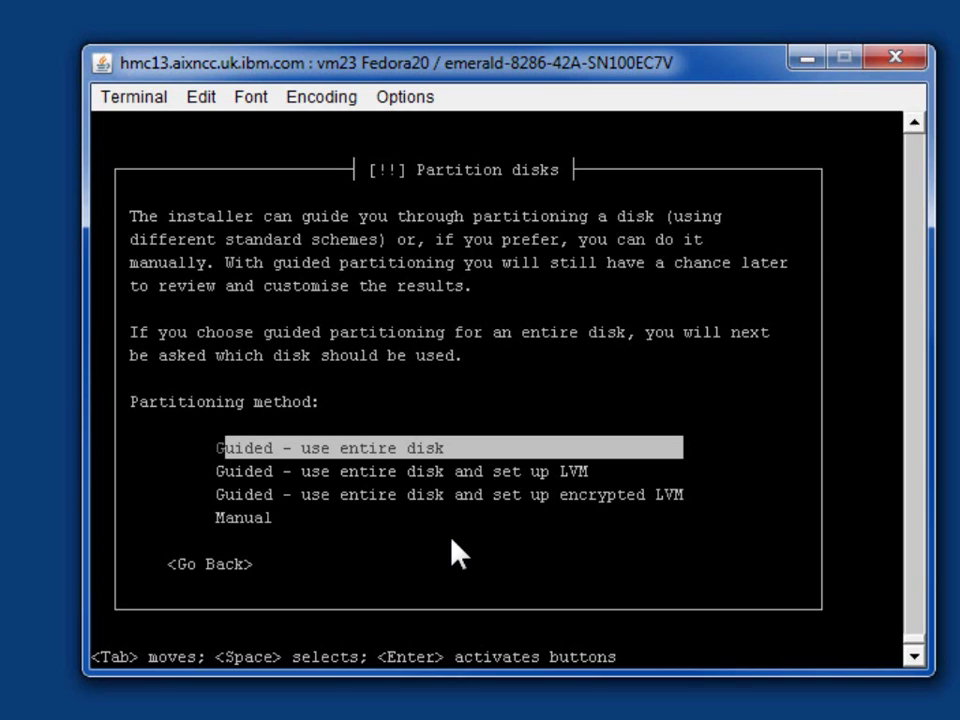
Guided-partition the entire 68.7 GB SCSI disk, removing old fedora LVM volumes, and write changes
key(Return)
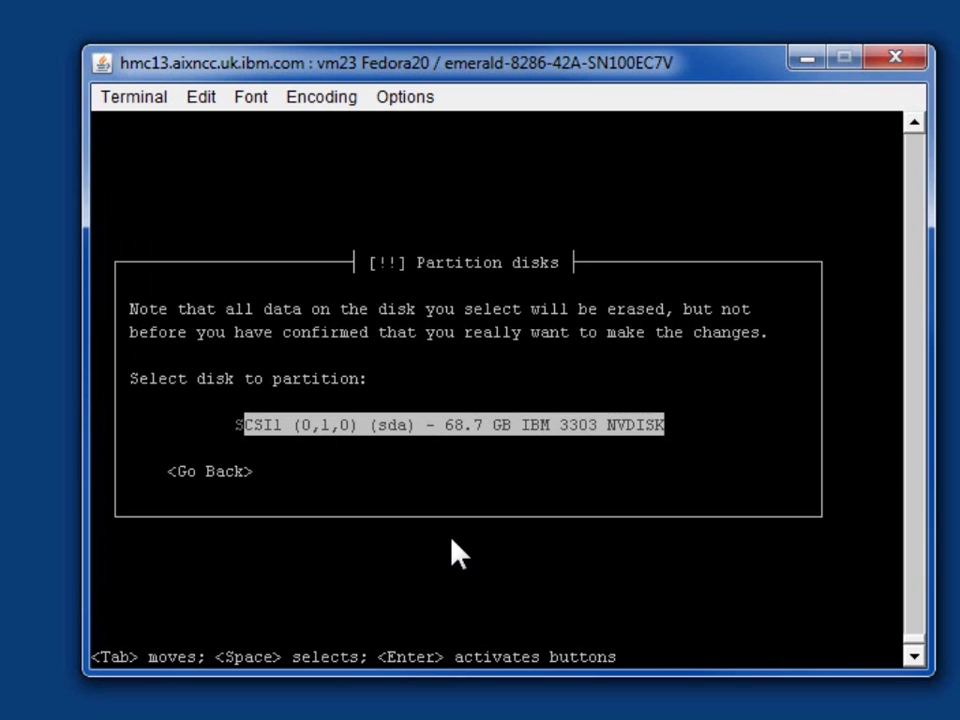
key(Return)
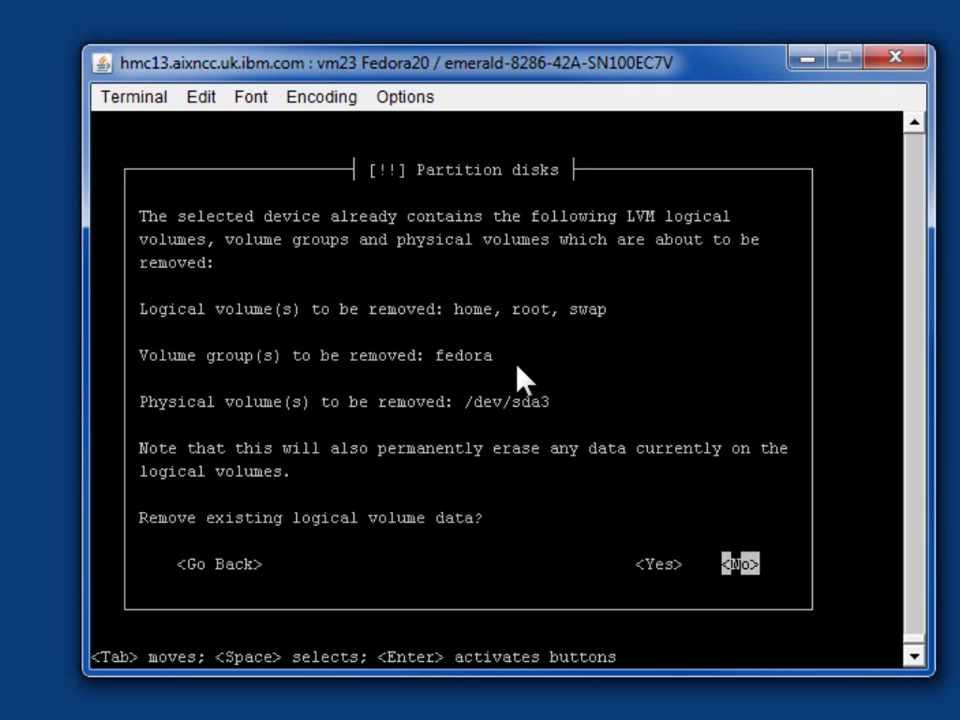
key(Tab)
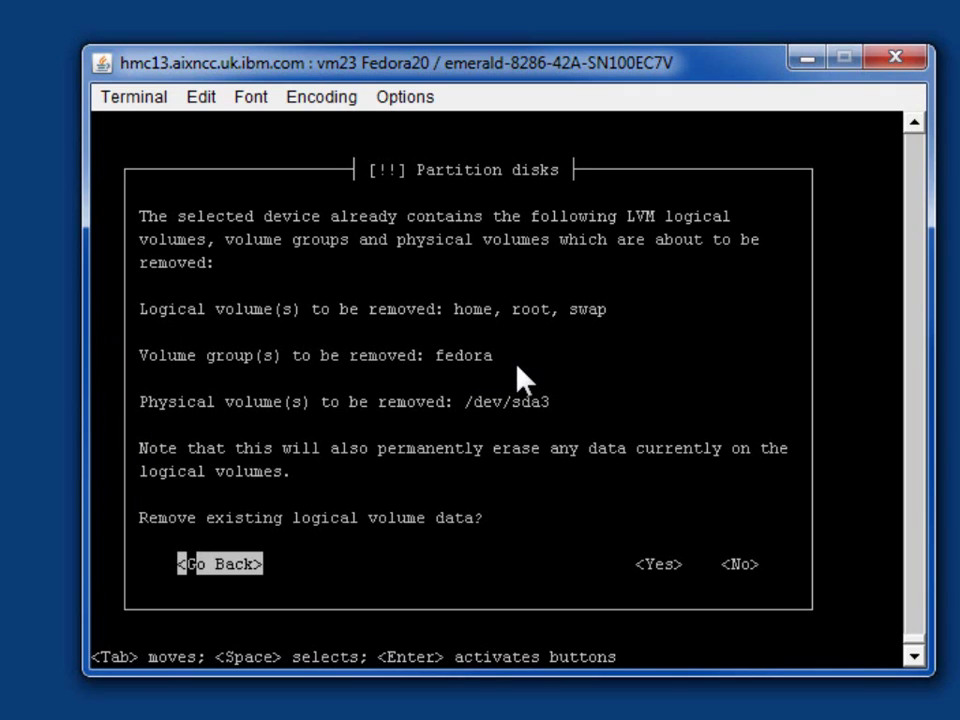
key(Tab)
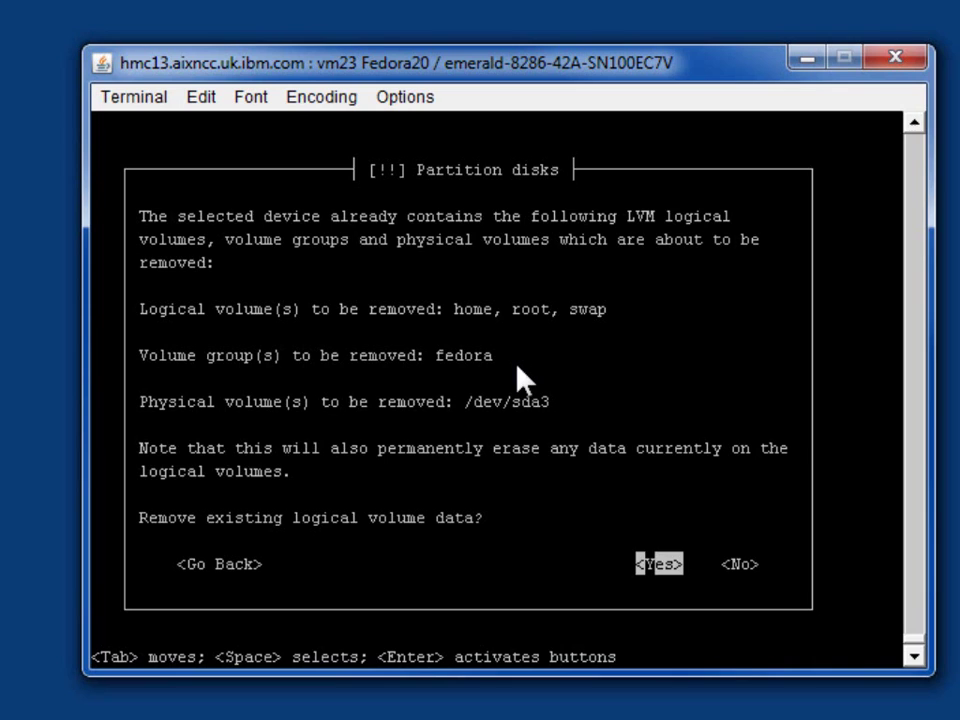
key(Return)
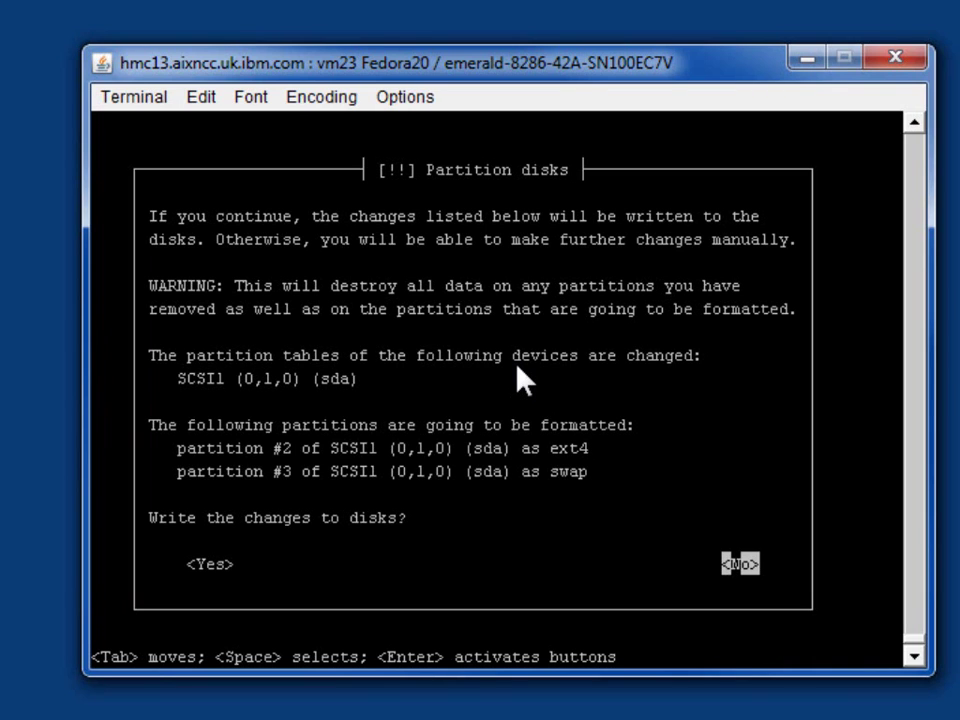
key(Tab)
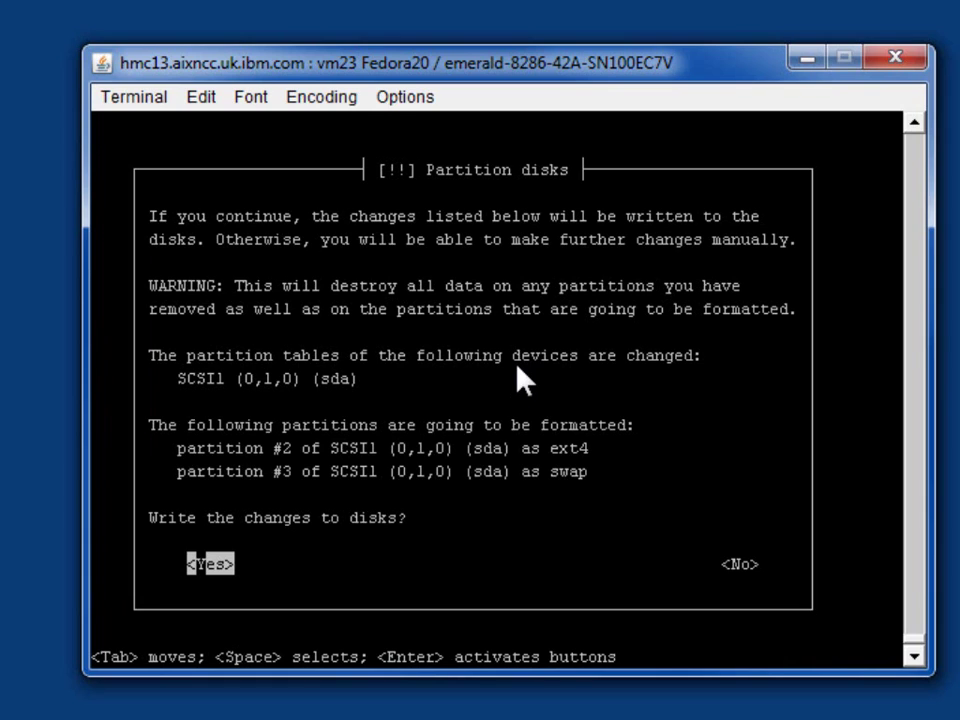
key(Return)
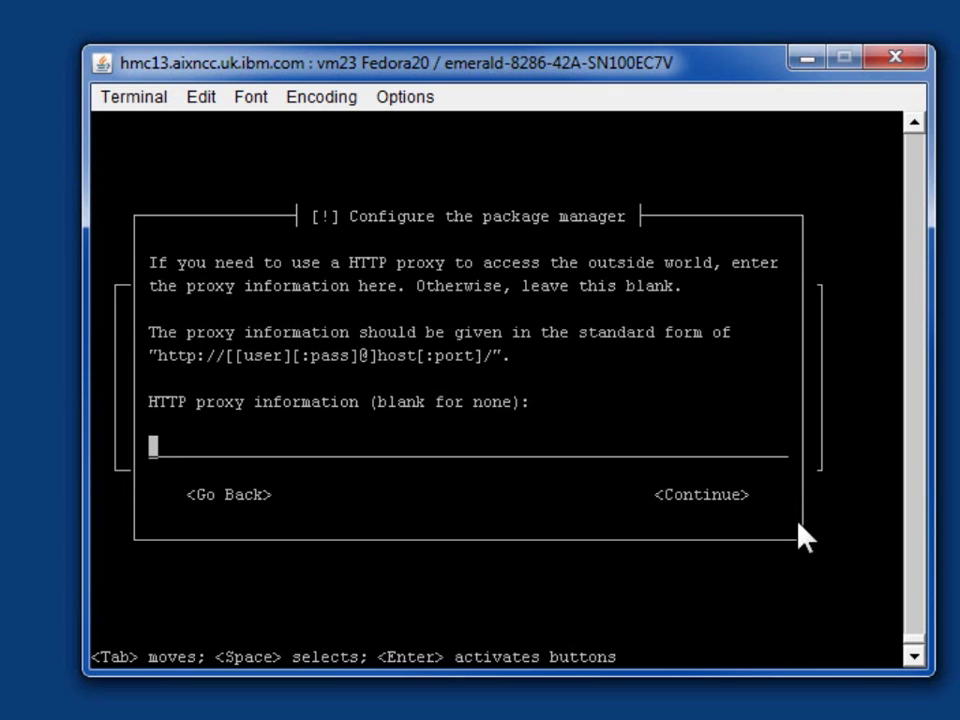
Leave the HTTP proxy blank and continue
key(Return)
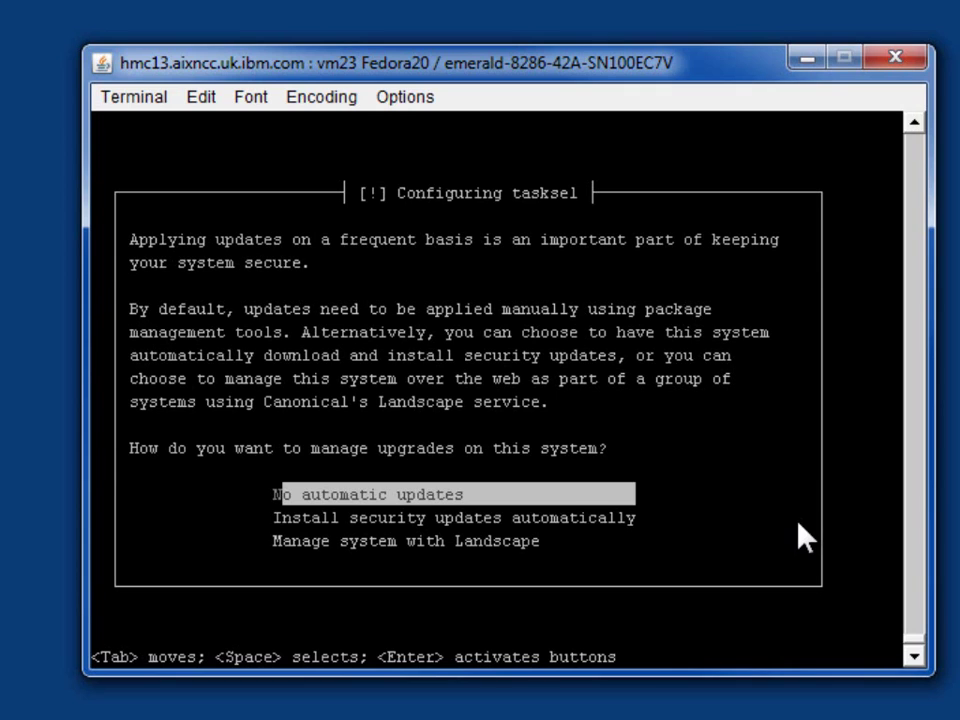
Select 'No automatic updates' for managing upgrades
key(Return)
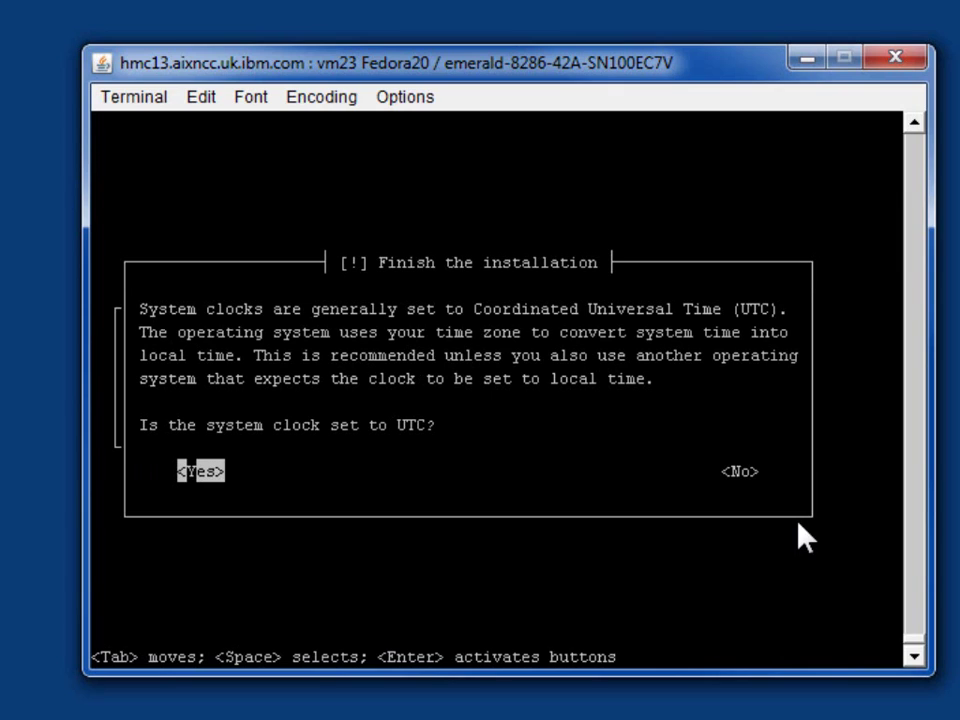
Confirm the clock is UTC and continue at 'Installation complete' to reboot
key(Return)
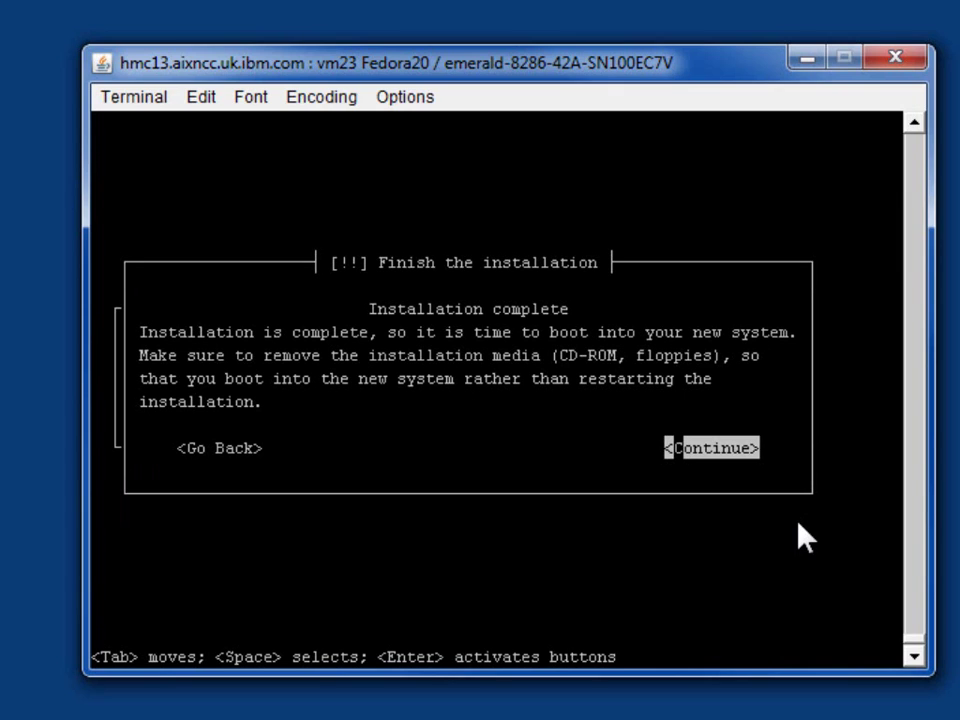
key(Return)
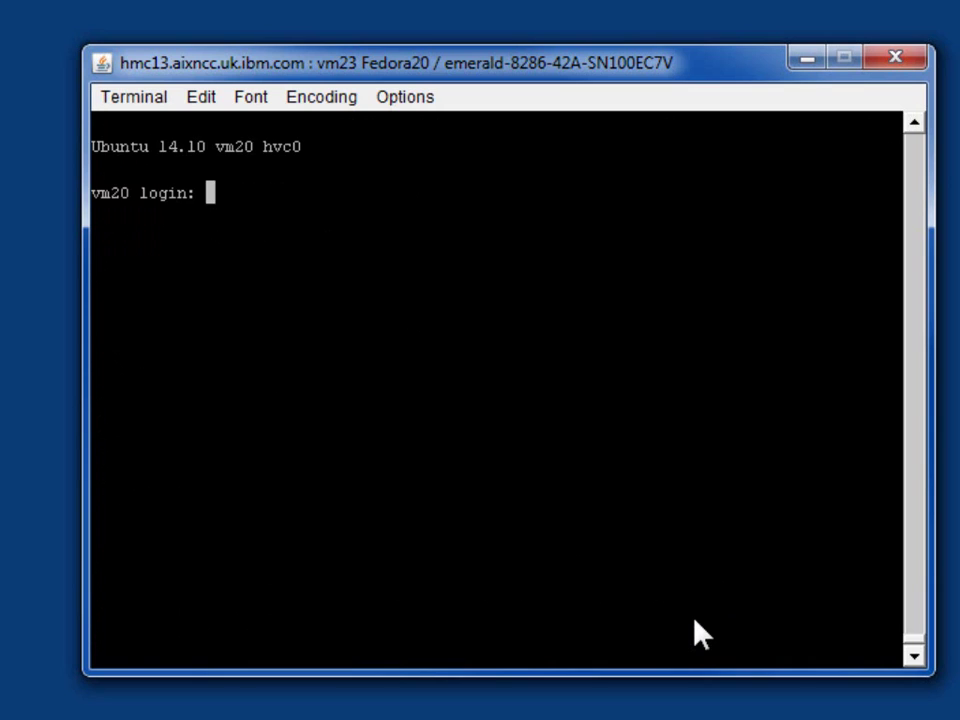
Log in at the vm20 prompt with the user's login name and password to reach a shell
text(nag)
key(Return)
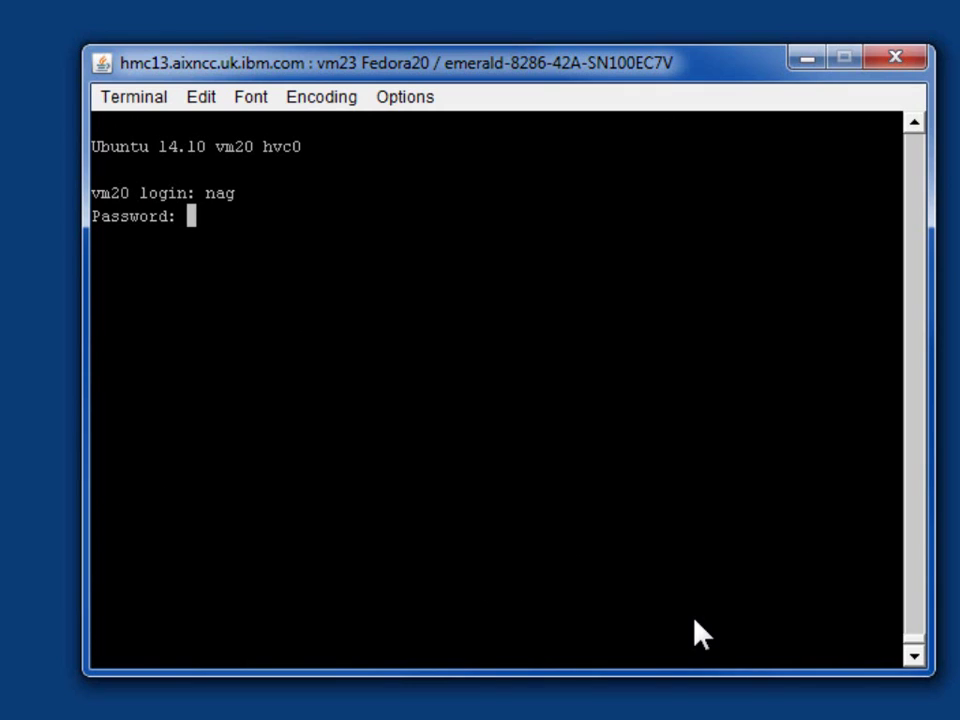
key(Return)
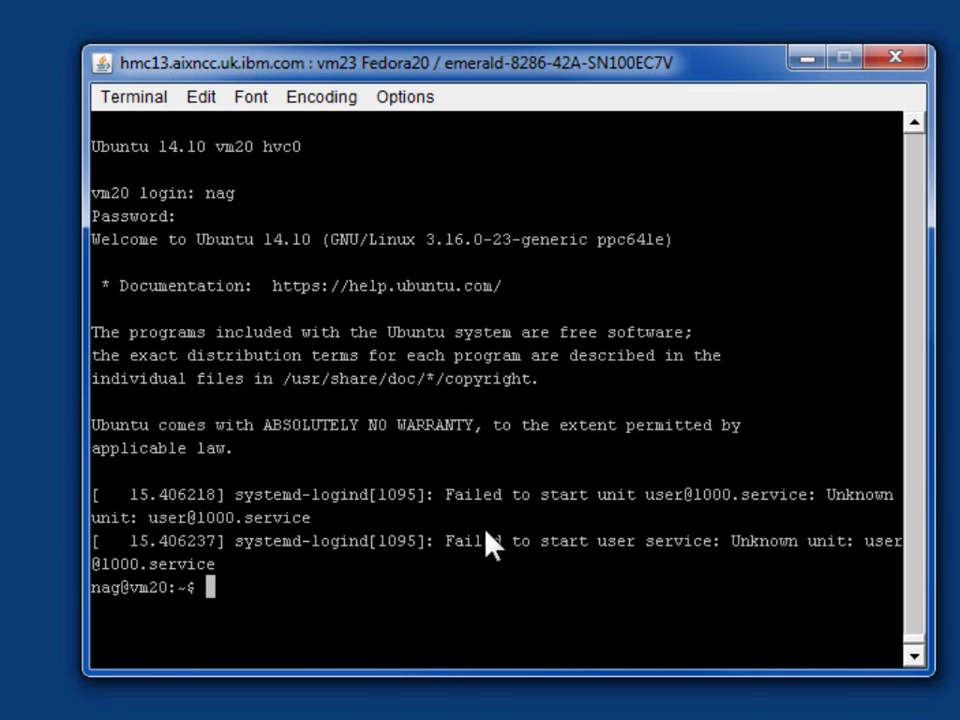
Clear the terminal and run cat /etc/*ease, showing Ubuntu 14.10 (Utopic Unicorn) release details
key(Return)
key(Return)
key(Return)
key(Return)
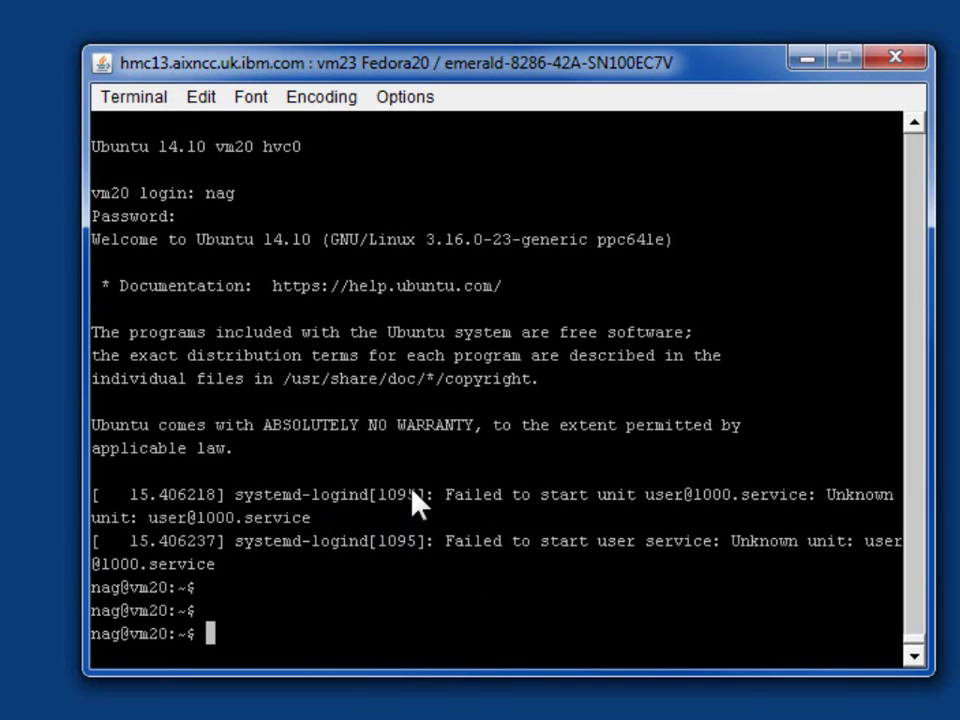
text(clear)
key(Return)
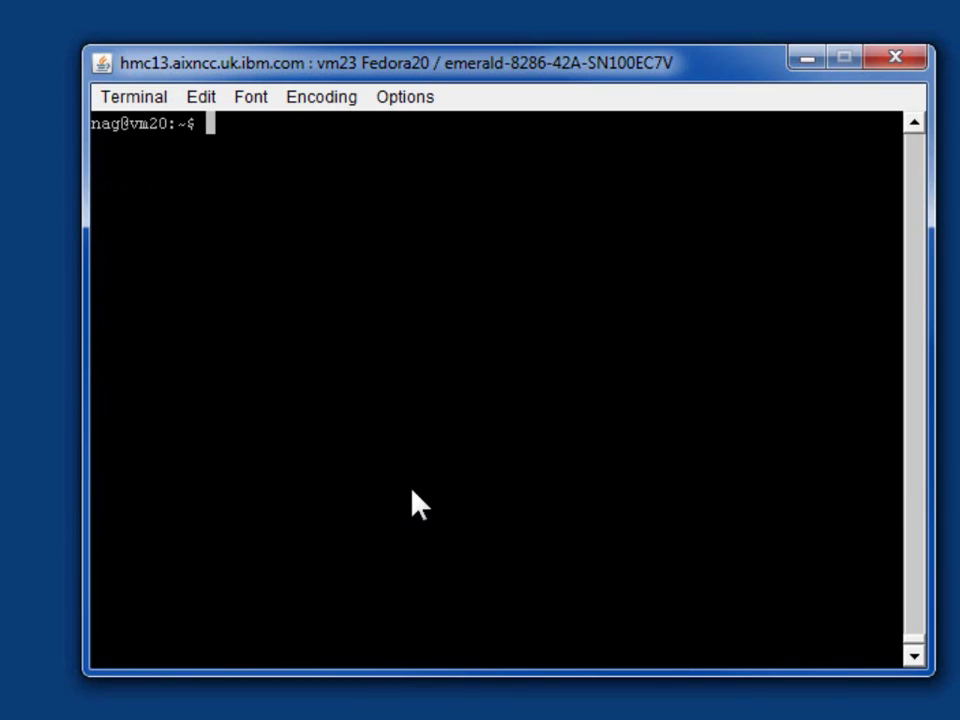
text(cat )
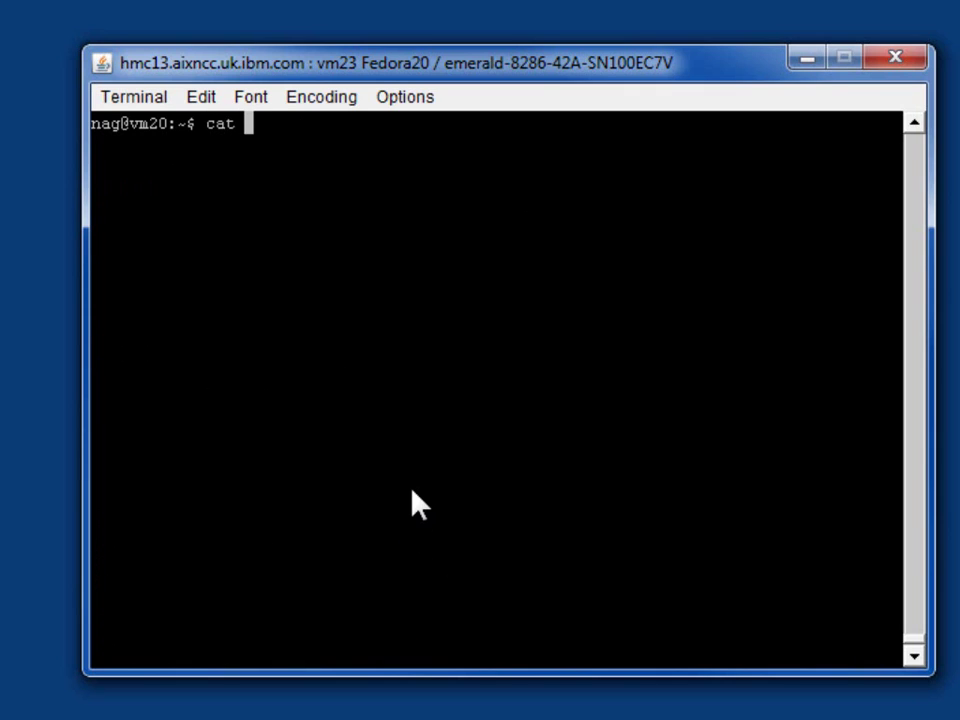
text(/etc/)
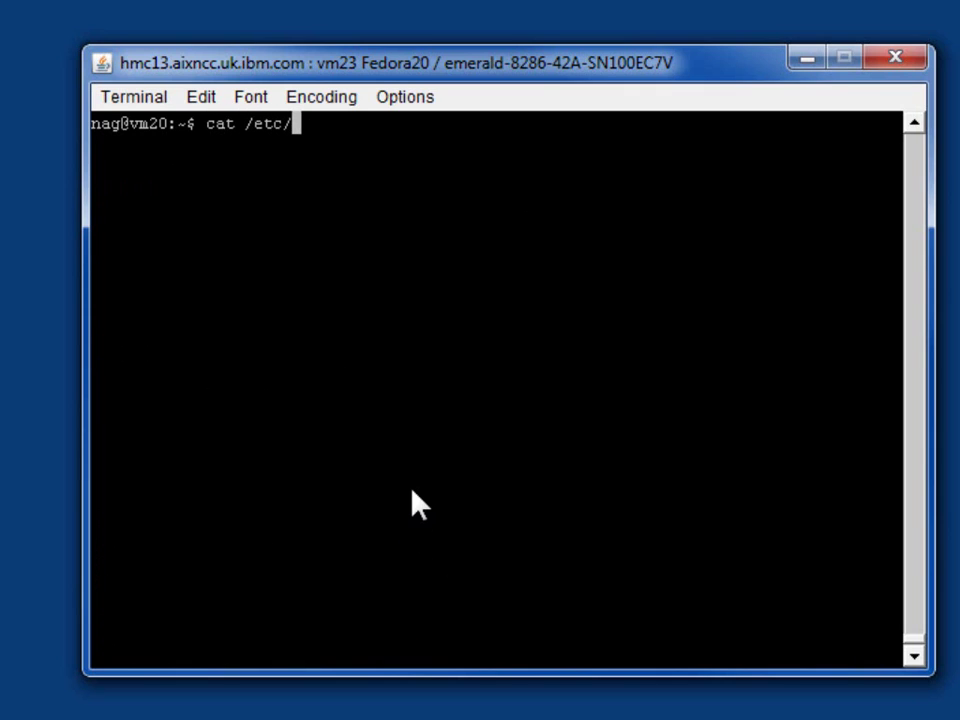
text(*ease)
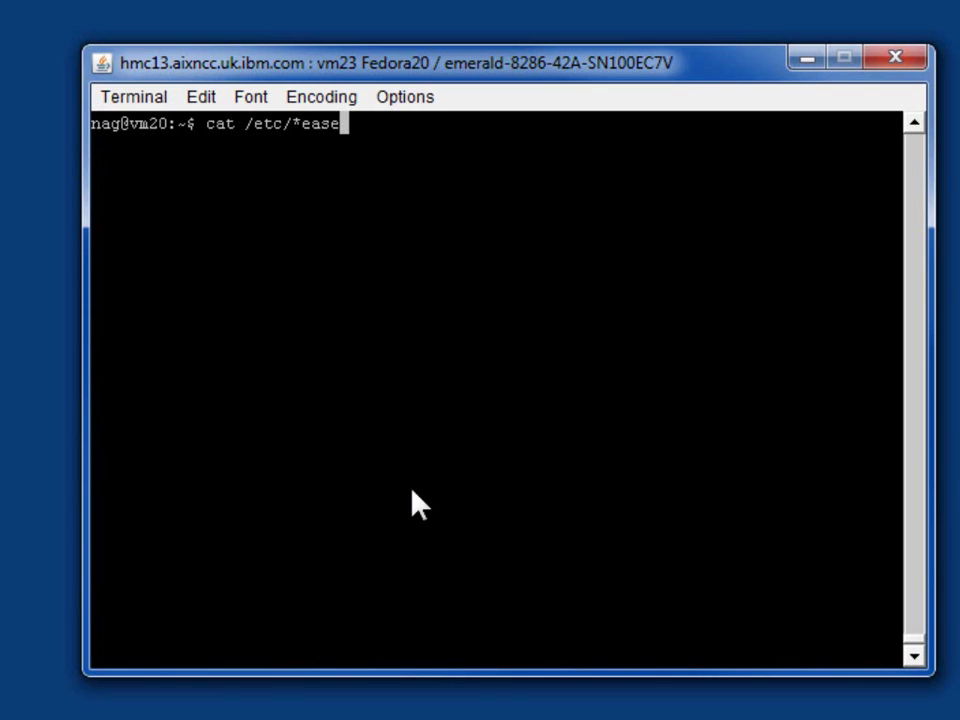
key(Return)
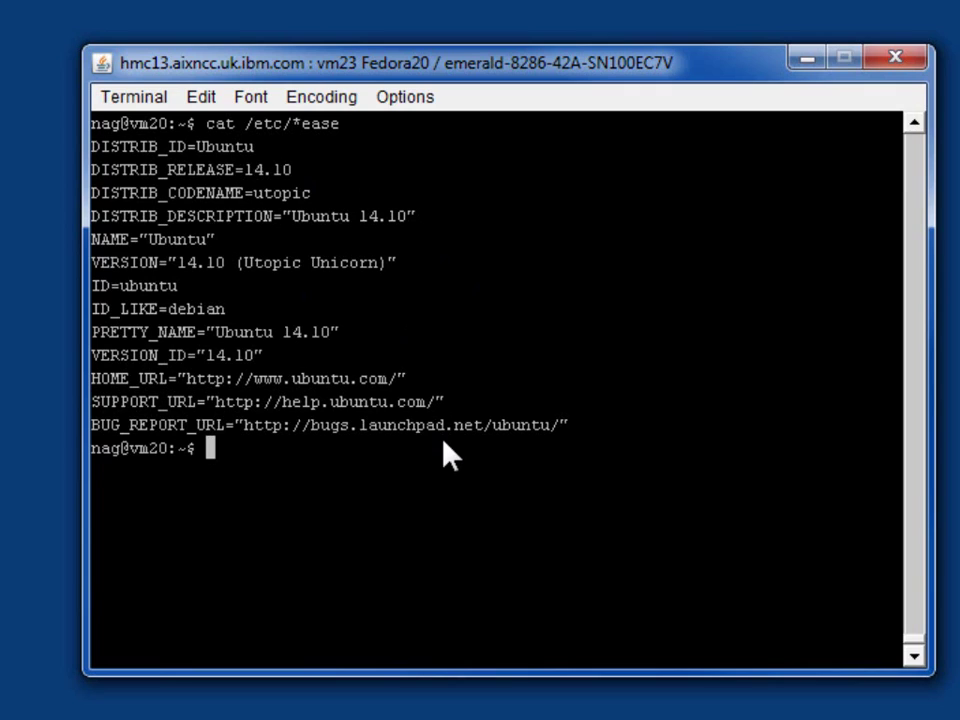
Clear the screen and run lscpu, showing ppc64le, Little Endian, 16 CPUs, 8 threads per core
text(clear)
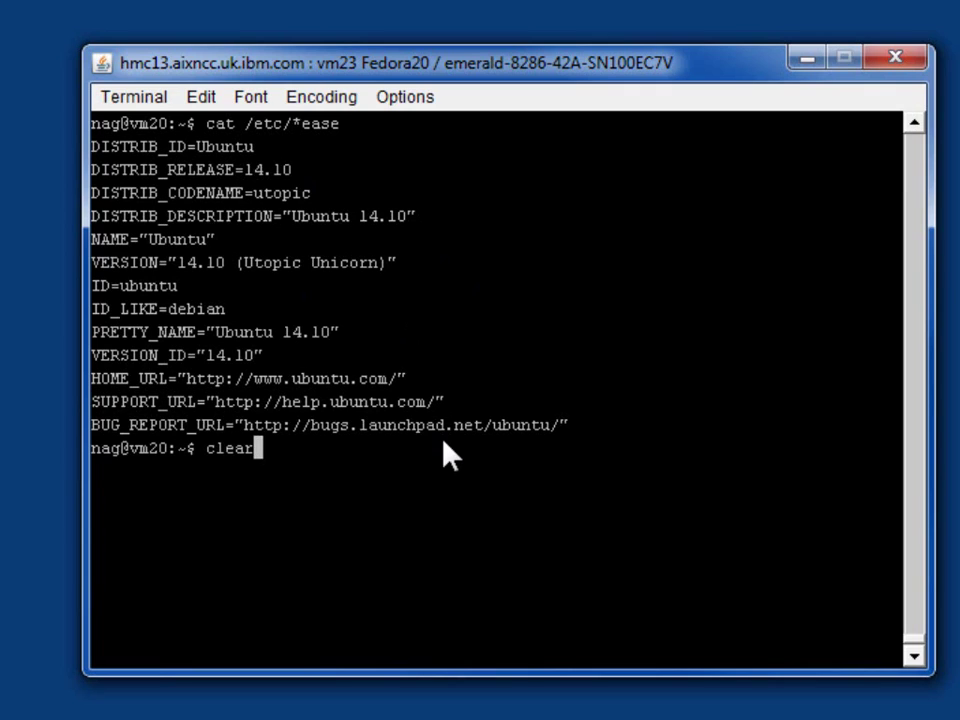
key(Return)
text(lscpu)
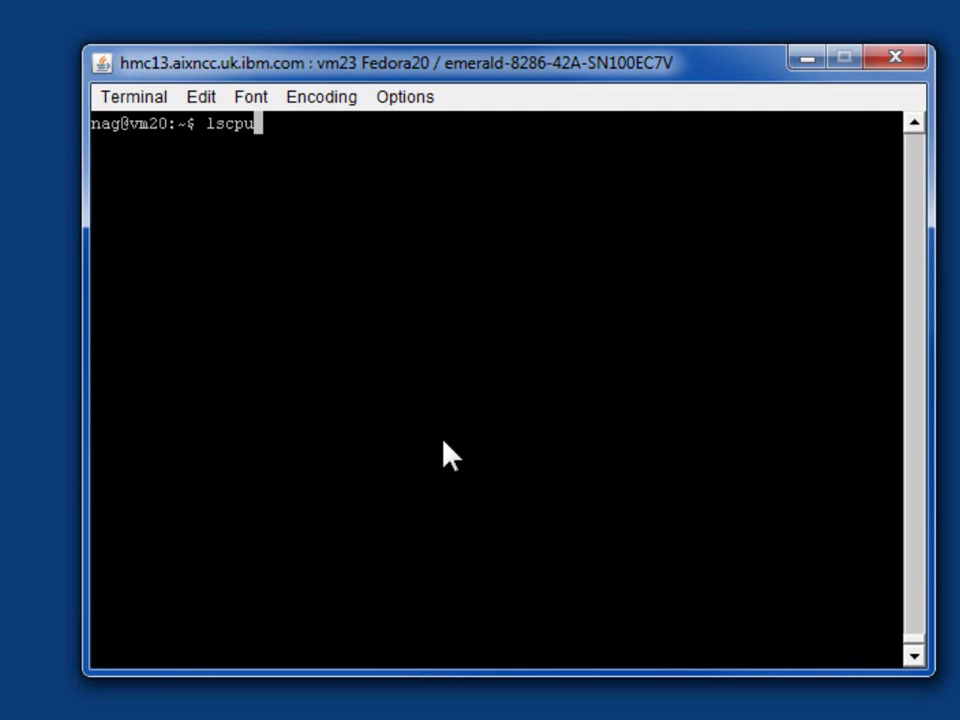
key(Return)
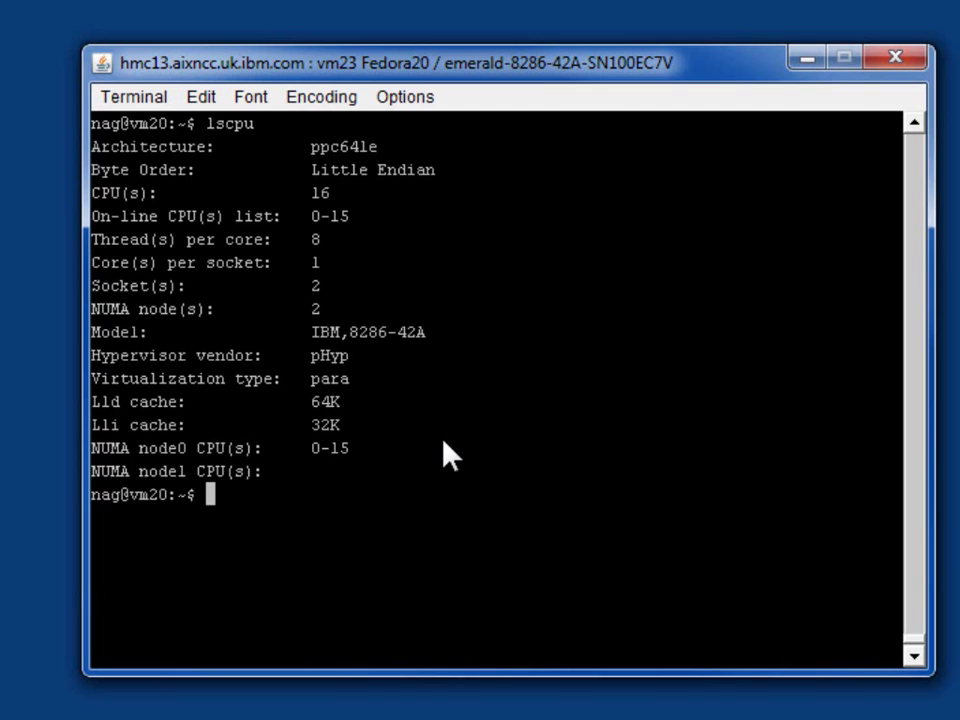